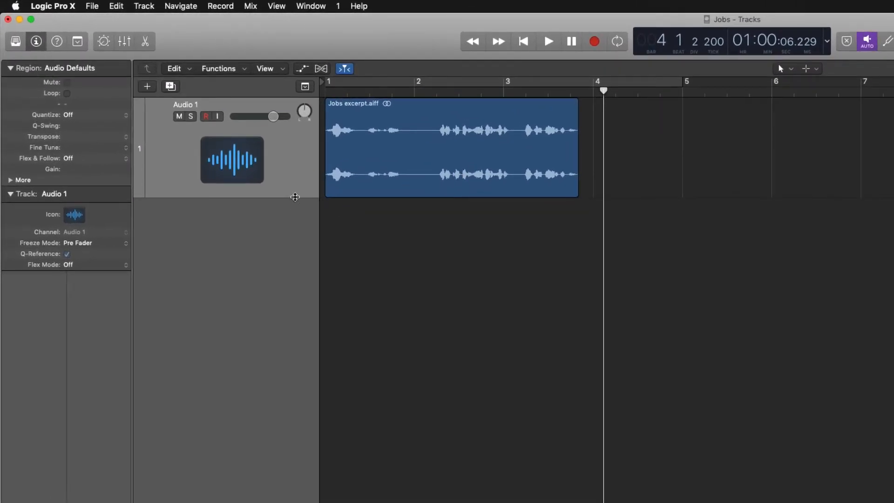
Increase the height of the Audio 1 track and set the transport display to Time.
drag(295, 197, 295, 243)
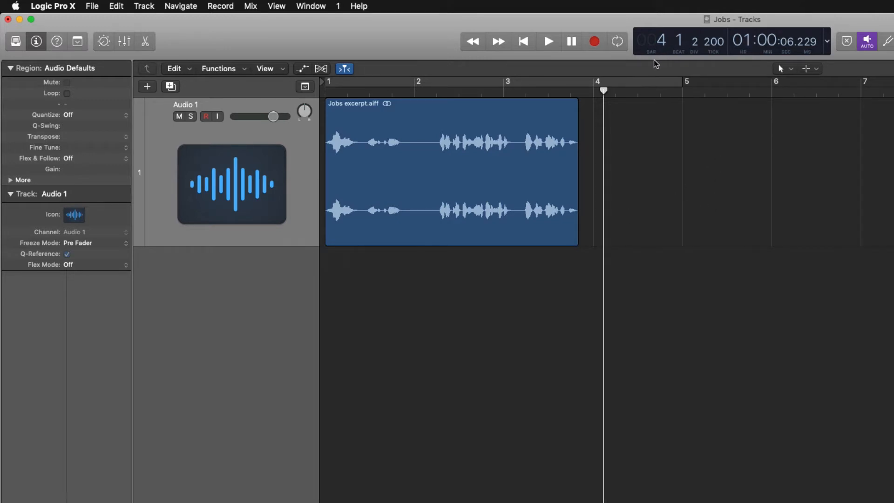
click(828, 45)
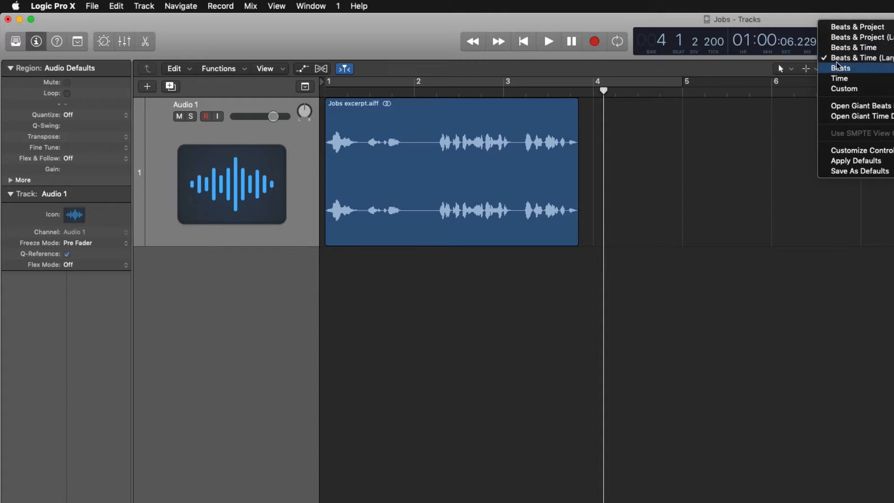
click(847, 83)
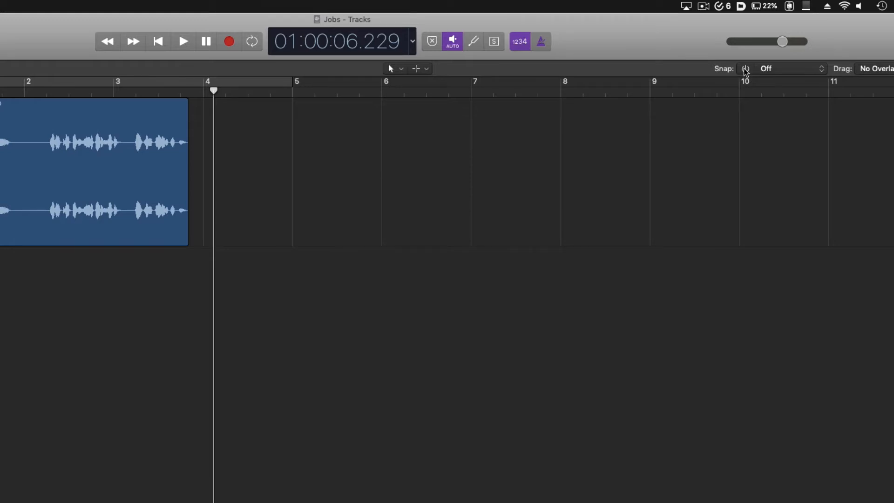
Turn on Snap to Grid for the tracks area, using the Smart snap mode.
click(821, 70)
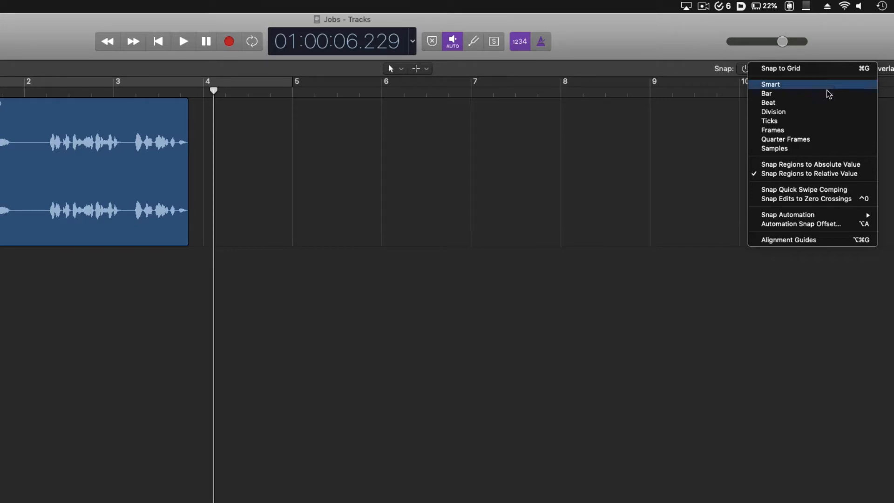
click(697, 282)
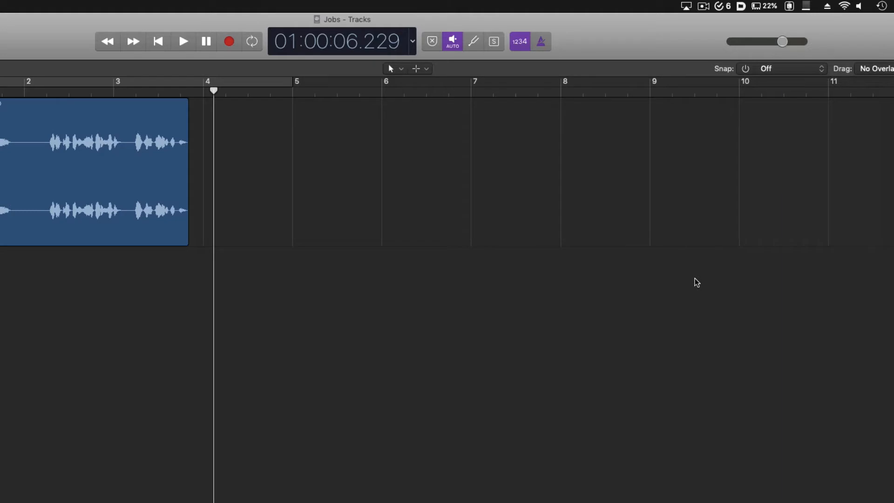
key(super+g)
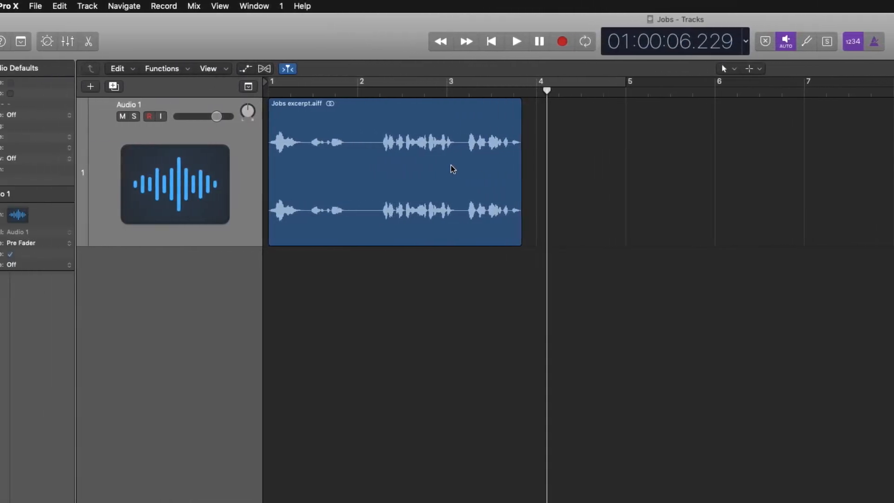
Copy the Jobs excerpt.aiff region along the Audio 1 track to position 4 1 4 1.
click(432, 108)
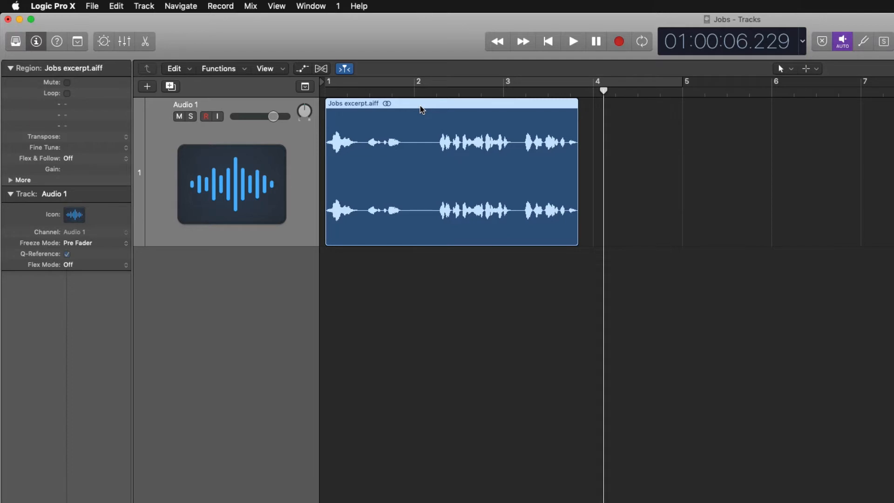
drag(420, 105, 703, 108)
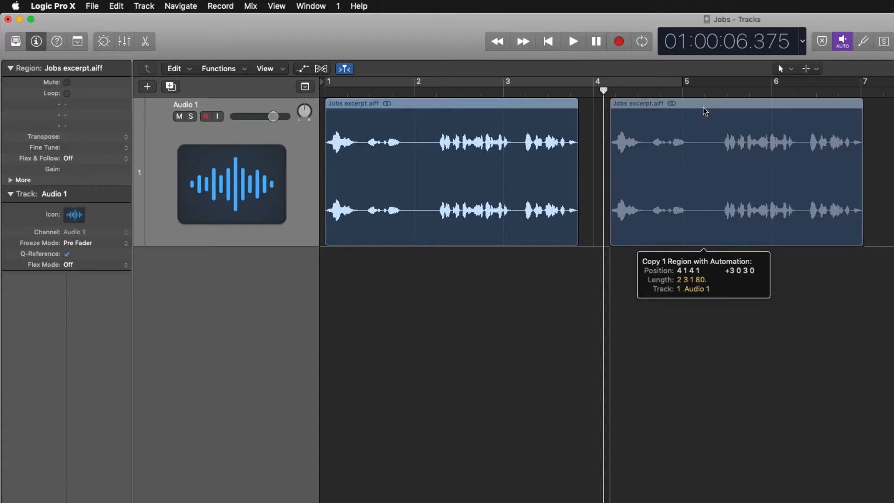
drag(703, 107, 705, 108)
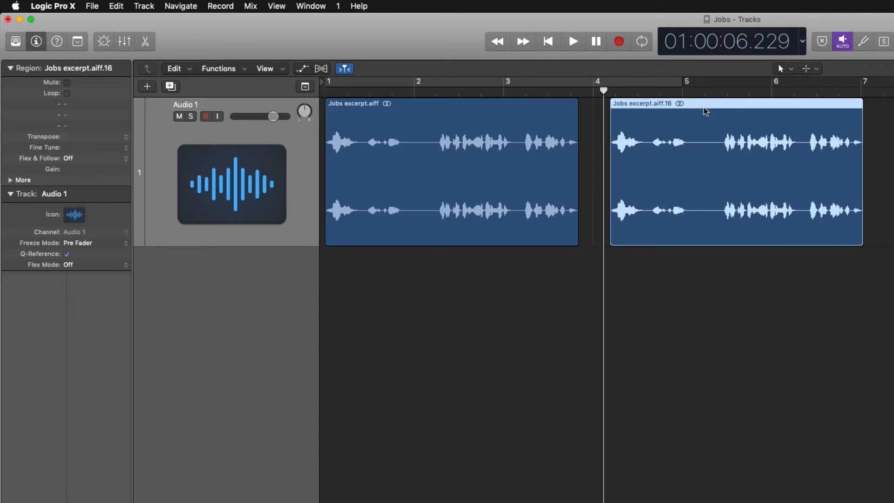
Play back the beginning of the second region, up to the silence after bar 5.
drag(604, 91, 515, 98)
key(space)
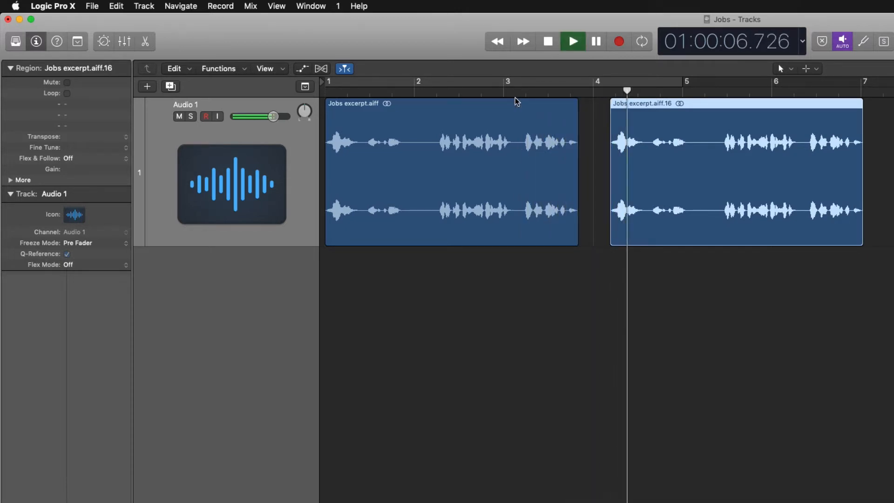
key(space)
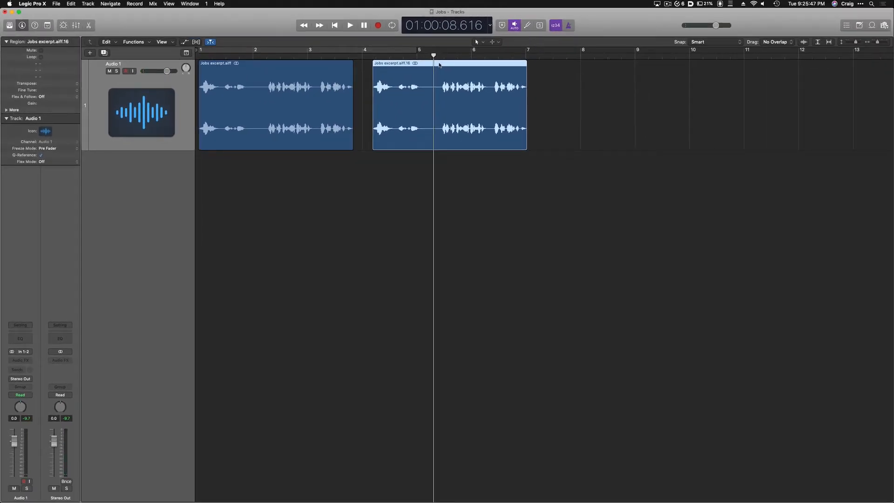
Copy the second region to about bar 7.5, and copy that one again to about bar 10.7.
drag(439, 65, 620, 62)
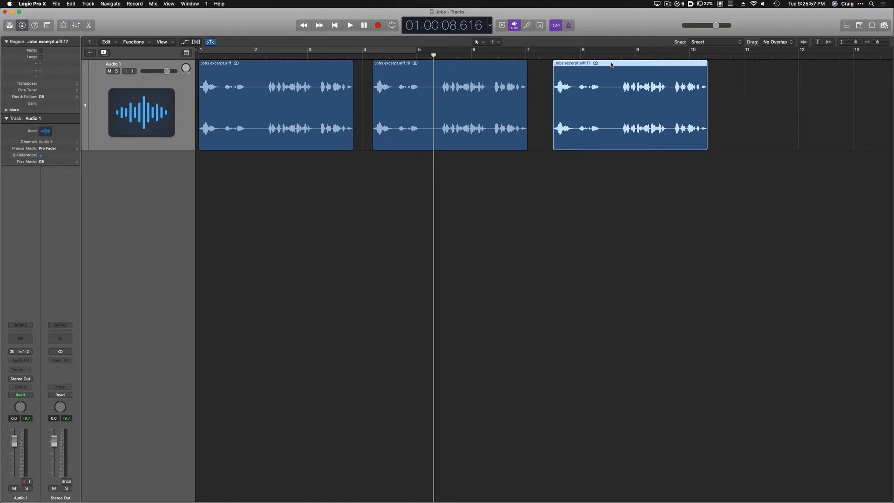
drag(602, 65, 780, 73)
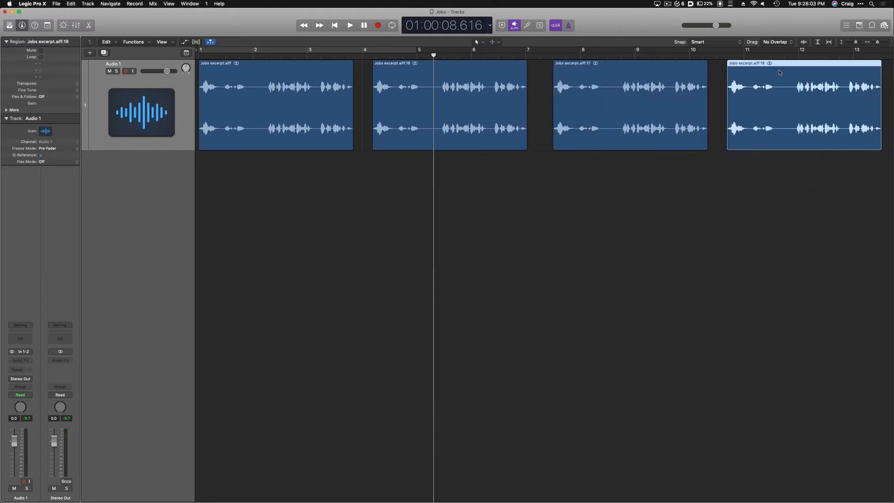
Play the fourth region from several points to find the pause between its last two phrases.
scroll(692, 210, right, 5)
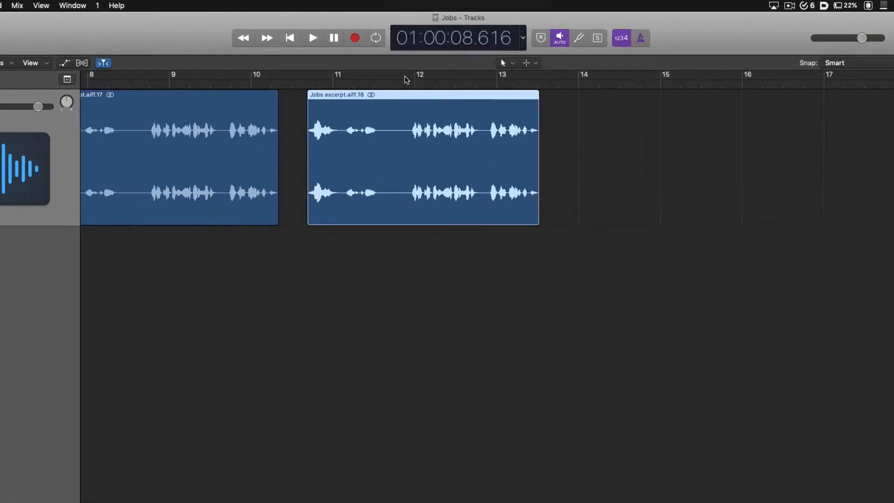
click(402, 97)
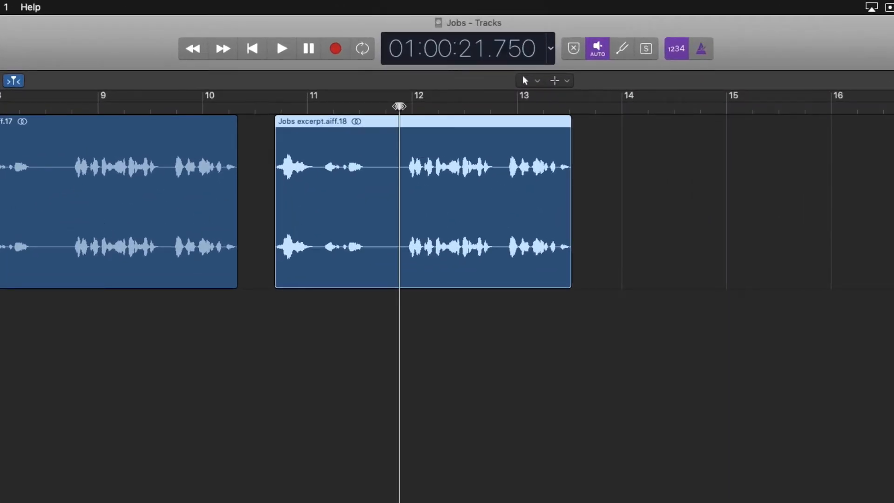
key(space)
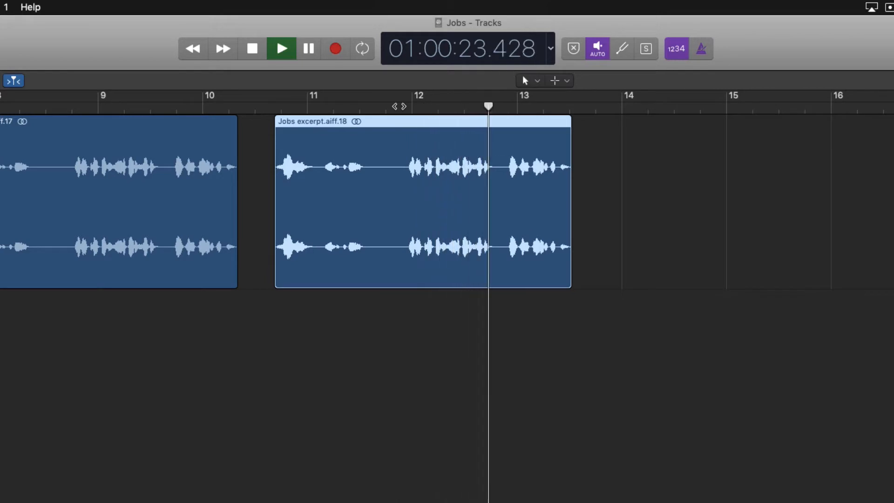
key(space)
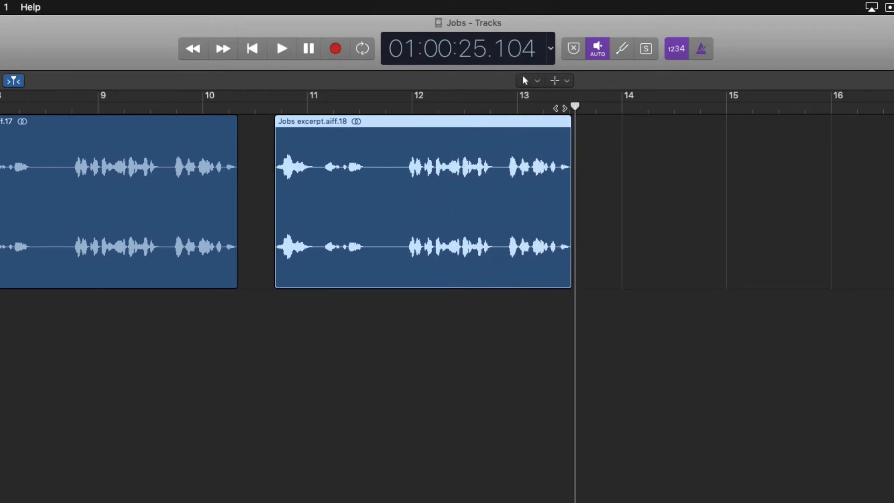
drag(575, 107, 264, 132)
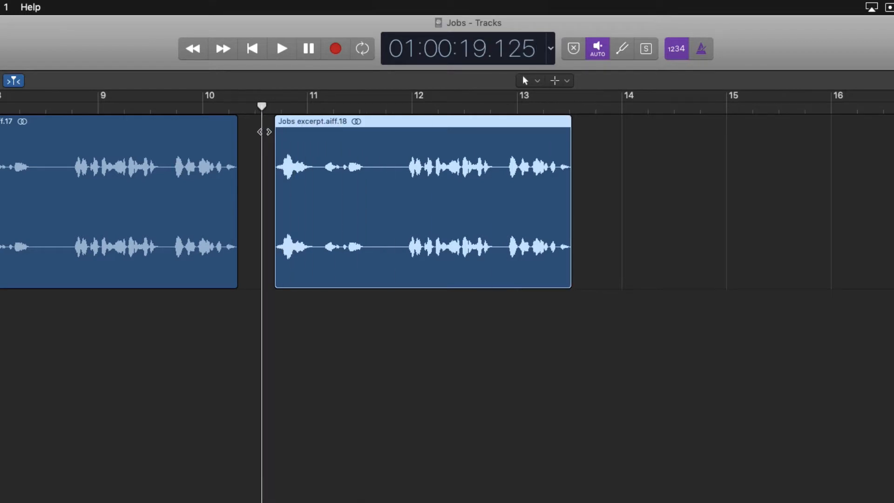
key(space)
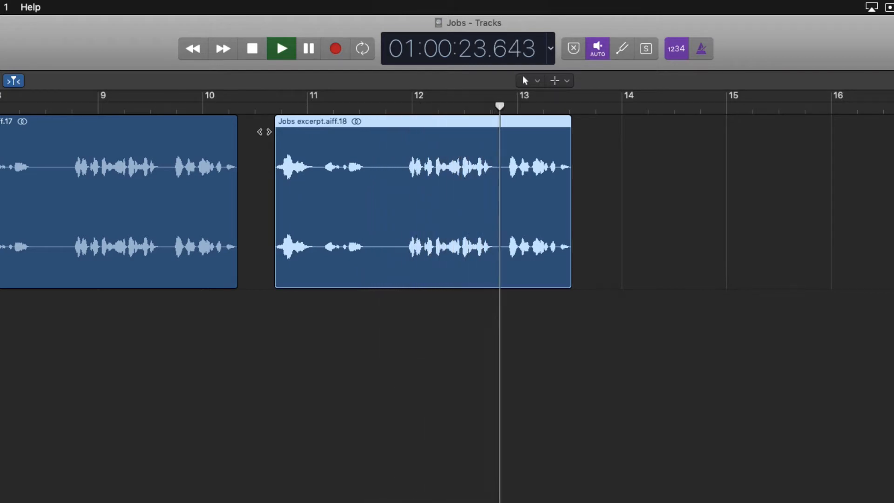
key(space)
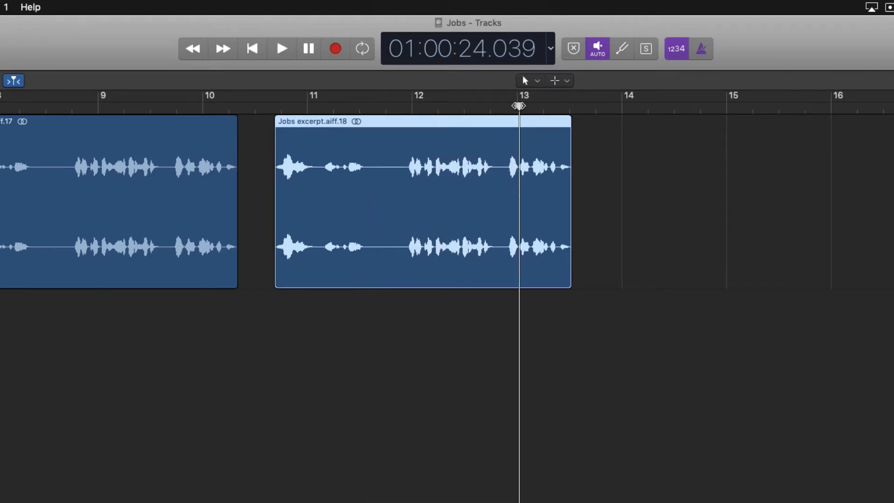
drag(519, 107, 452, 108)
key(space)
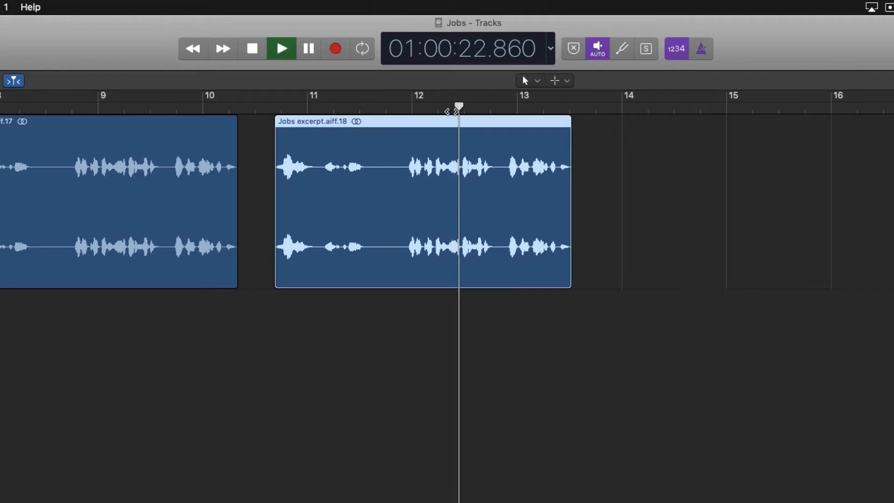
key(space)
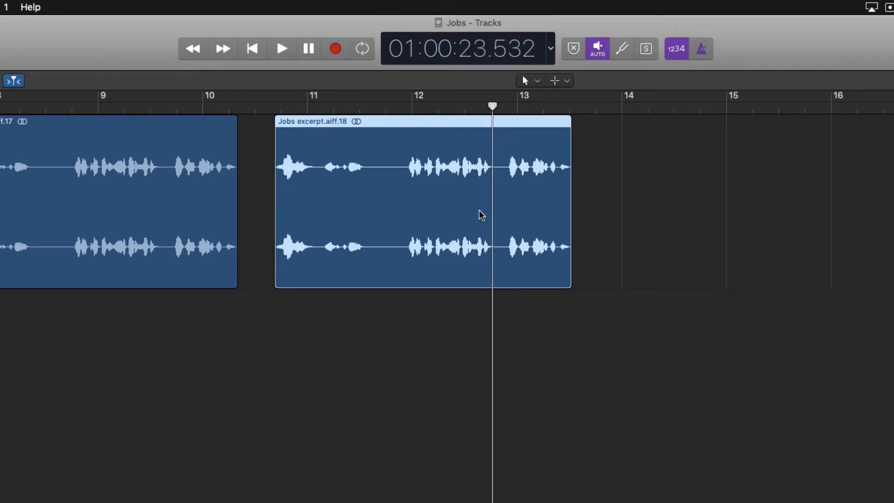
Examine the fourth region's waveform up close and replay the words just before bar 12 4.
key(super+Right)
key(super+Right)
key(super+Right)
key(super+Right)
key(super+Right)
key(super+Right)
key(super+Right)
key(super+Right)
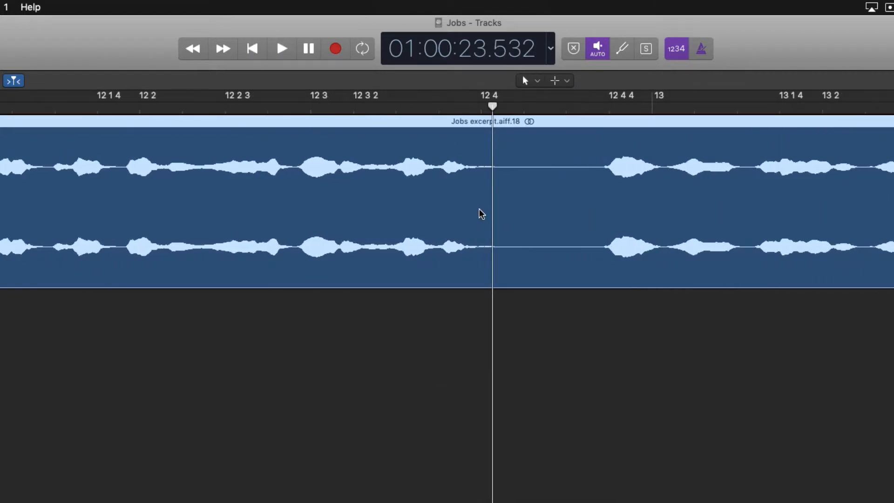
scroll(353, 322, left, 3)
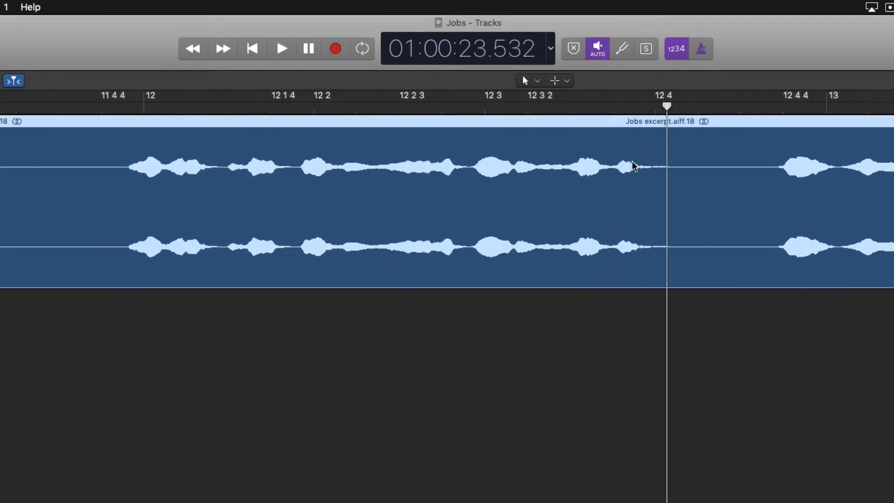
drag(665, 105, 464, 128)
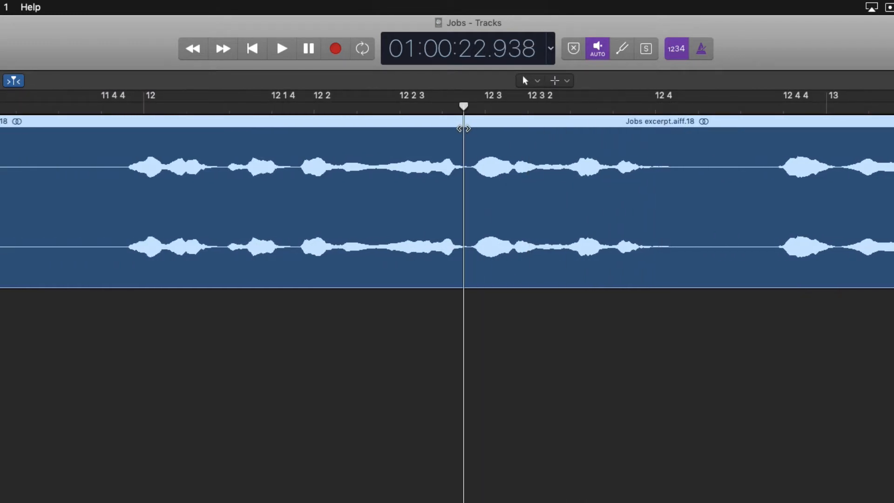
key(space)
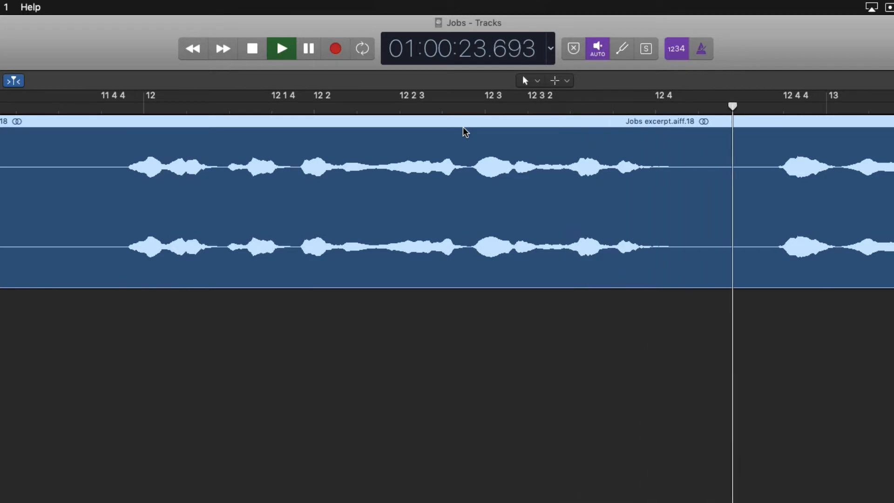
key(space)
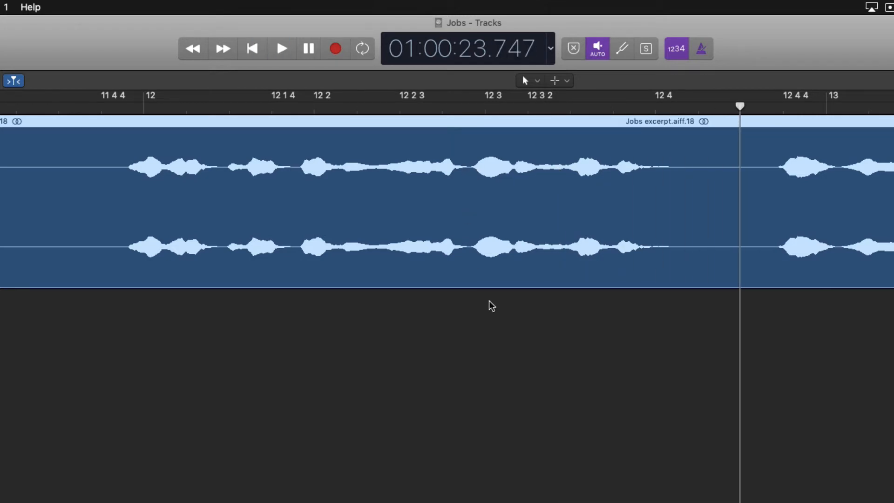
Copy the fourth region along the Audio 1 track to just before bar 14.
scroll(491, 306, left, 2)
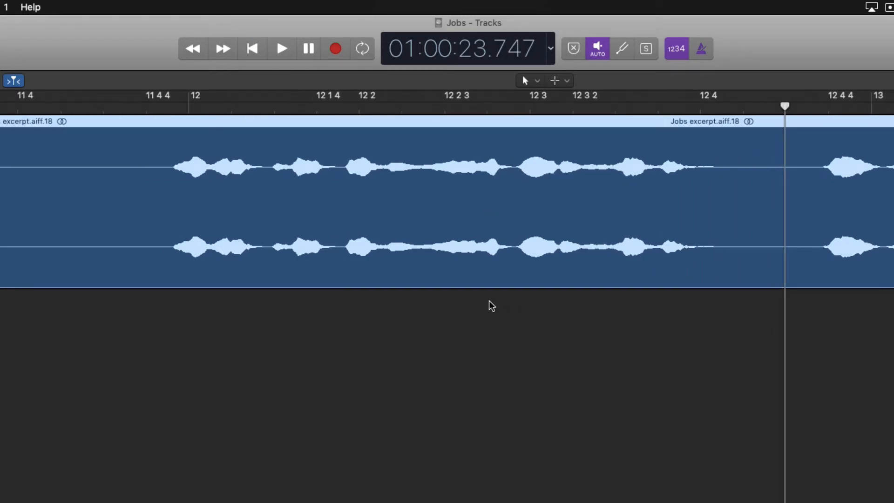
key(super+Left)
key(super+Left)
key(super+Left)
key(super+Left)
key(super+Left)
key(super+Left)
key(super+Left)
key(super+Left)
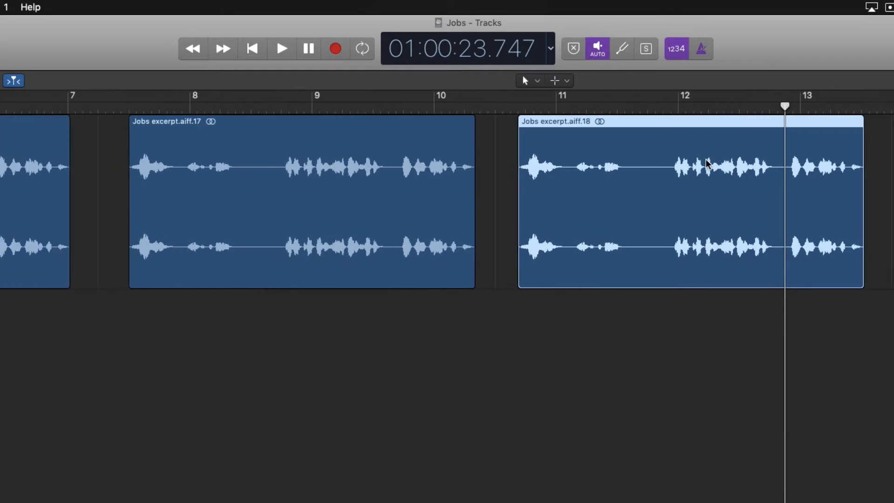
scroll(619, 316, right, 8)
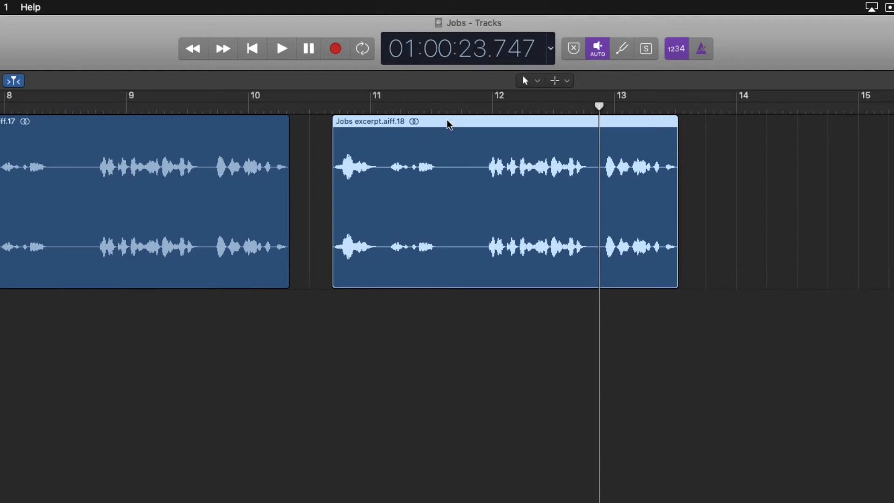
drag(448, 123, 848, 119)
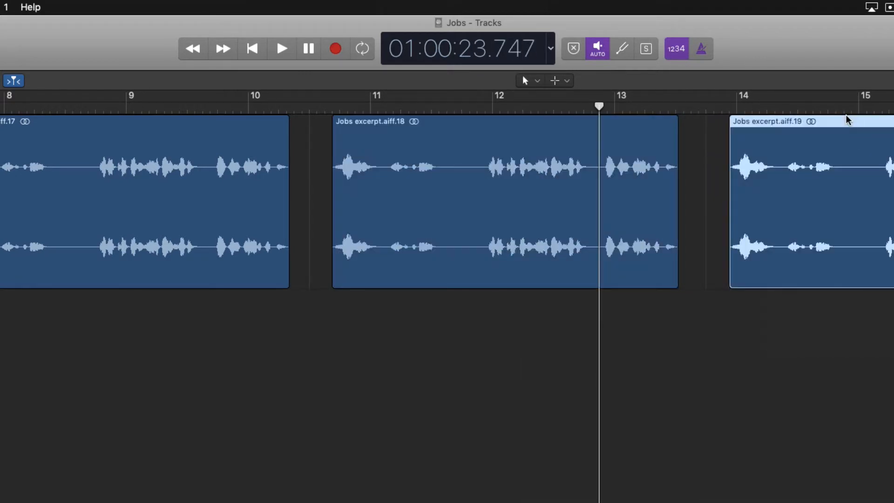
Examine the fifth region's waveform up close and play its words from about bar 15 4.
scroll(774, 306, right, 10)
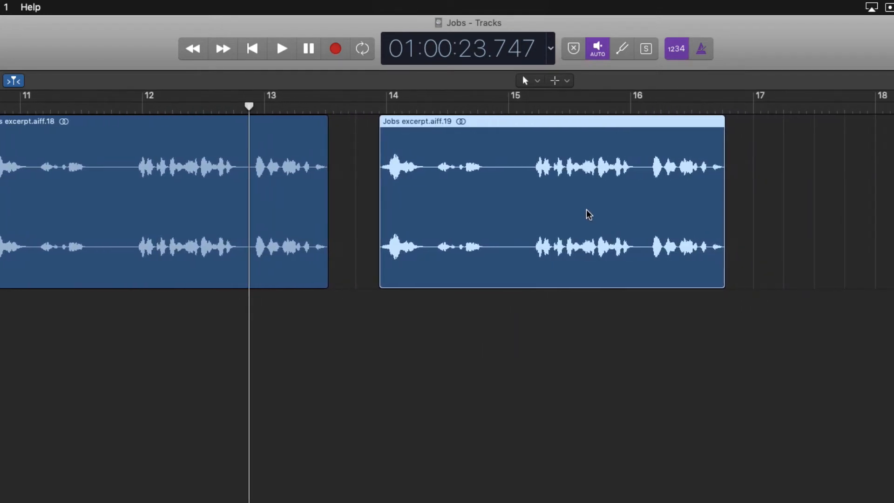
key(super+Right)
key(super+Right)
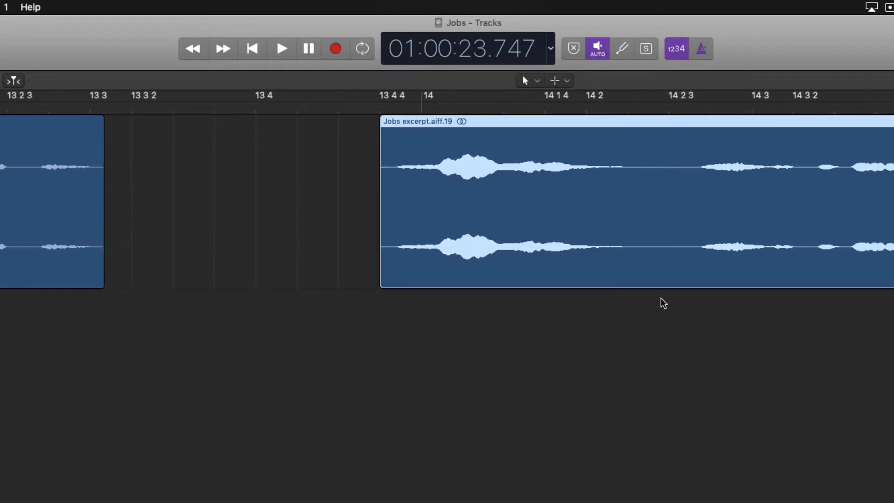
scroll(661, 302, right, 10)
scroll(663, 303, right, 3)
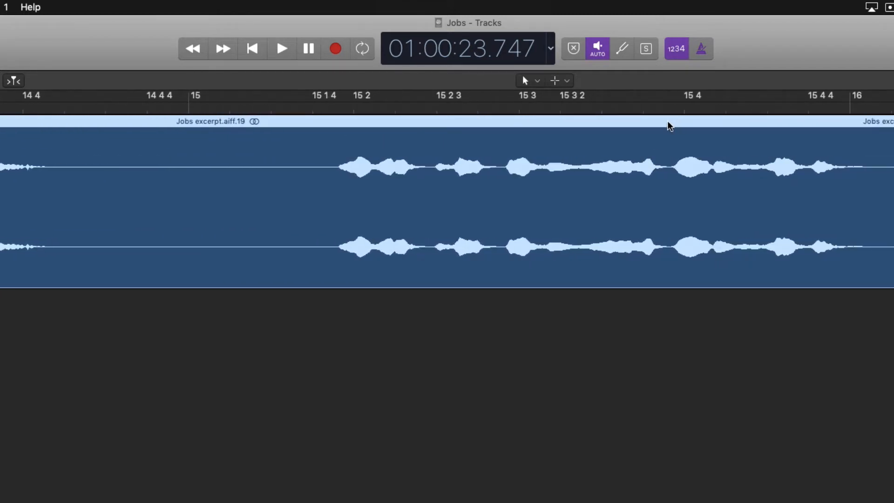
click(663, 108)
key(space)
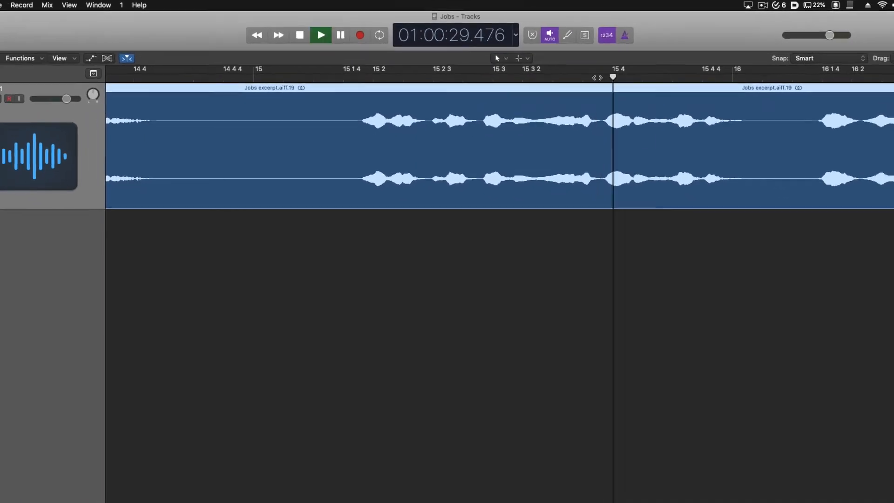
key(space)
key(i)
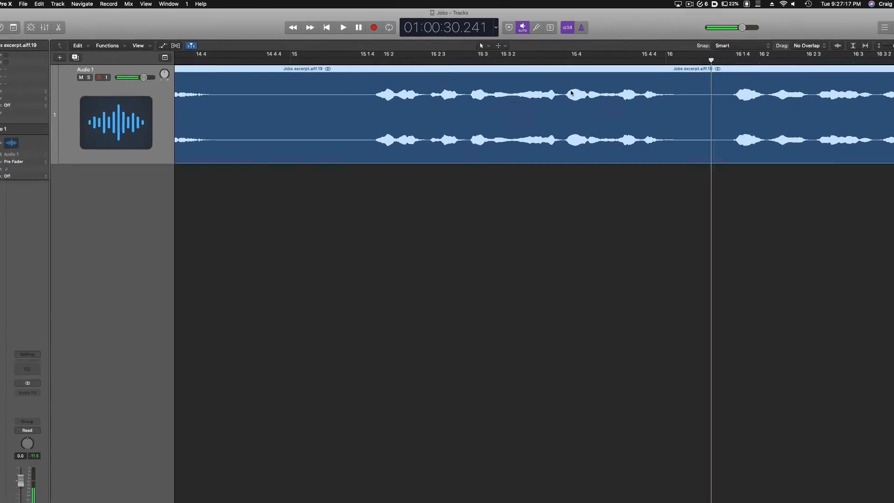
scroll(601, 149, right, 2)
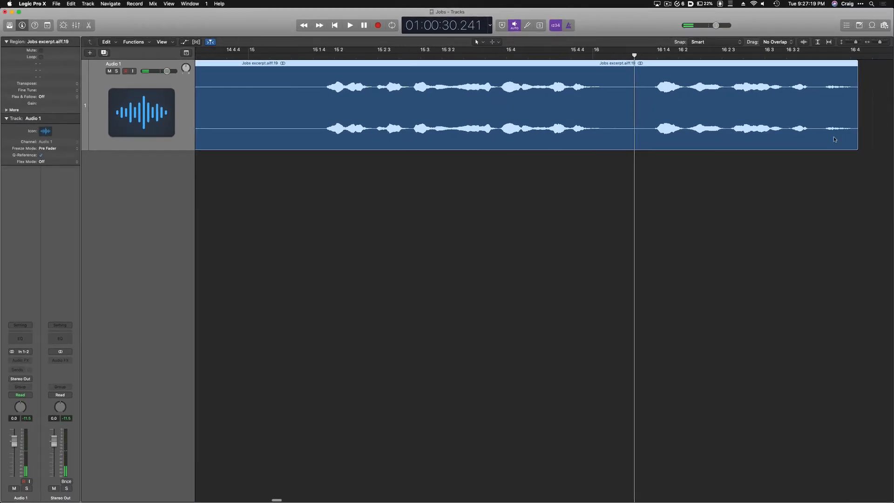
Trim both ends of the fifth region so only the phrase between just before bar 15 4 and bar 16 remains.
drag(858, 135, 593, 144)
scroll(455, 169, left, 10)
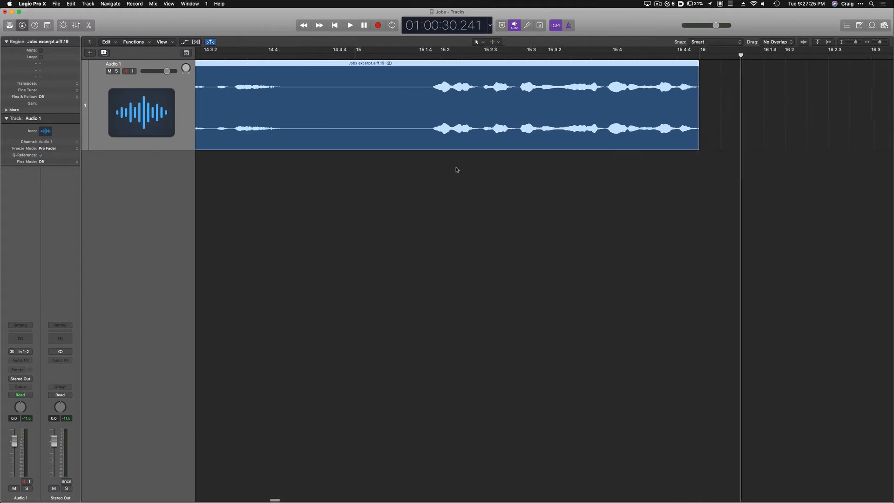
scroll(455, 170, left, 5)
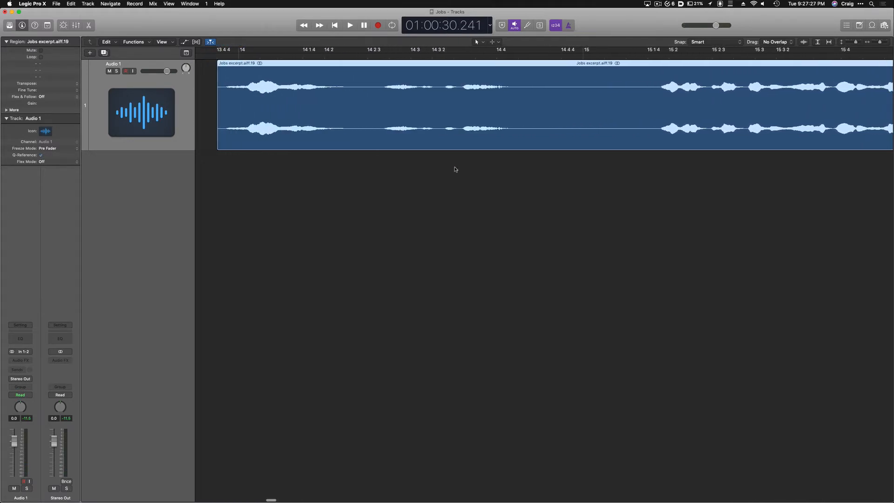
drag(218, 138, 834, 131)
scroll(755, 192, right, 10)
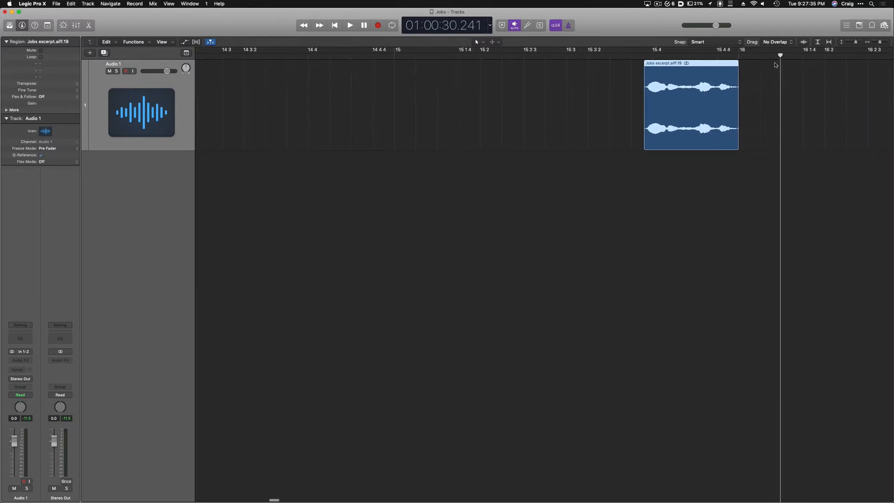
Play the trimmed phrase, extend its end to just past bar 16, and play it again from just before its start.
drag(781, 56, 632, 68)
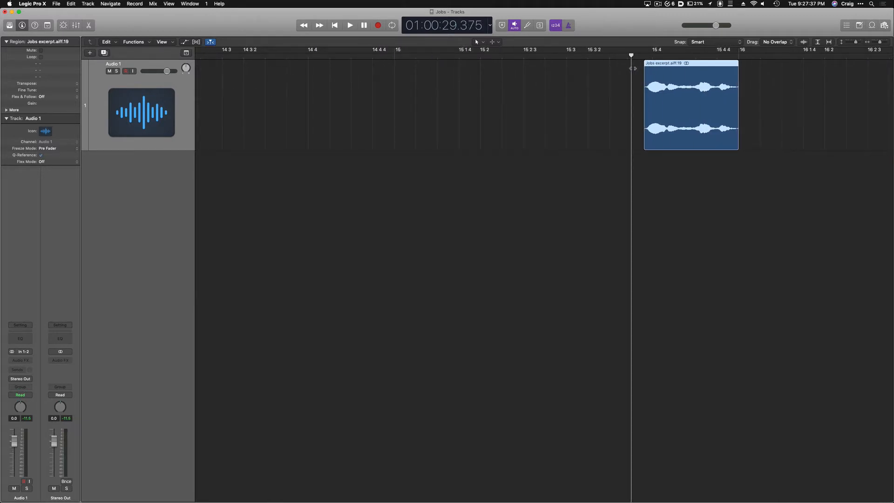
key(space)
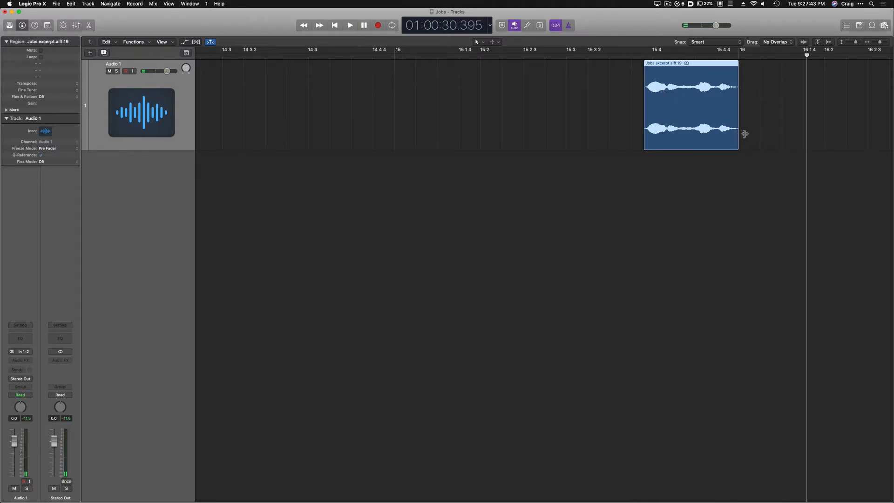
drag(738, 134, 748, 134)
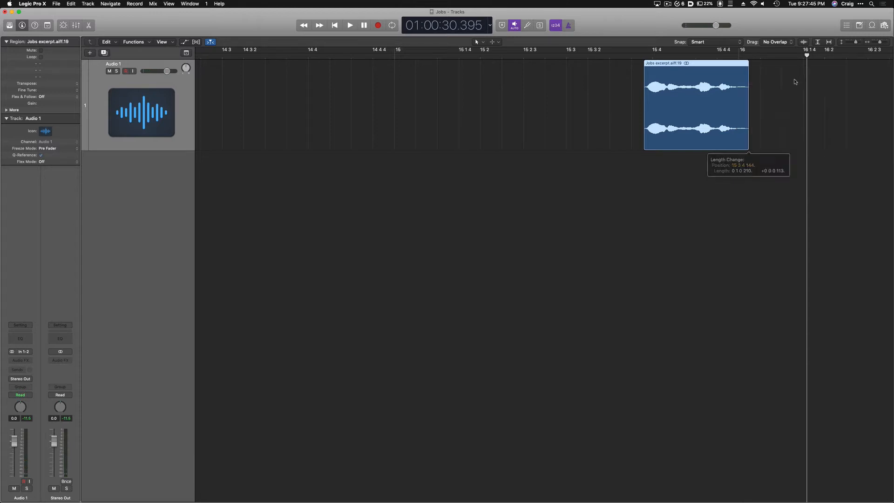
drag(807, 55, 631, 74)
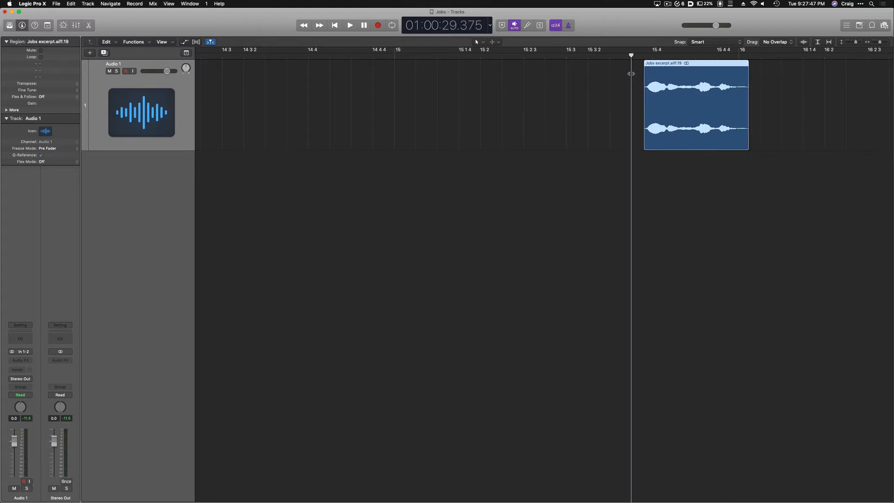
key(space)
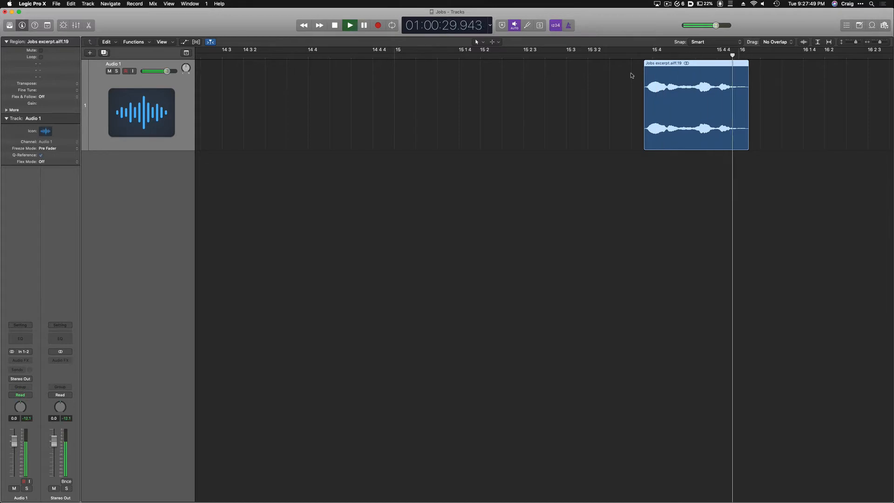
key(space)
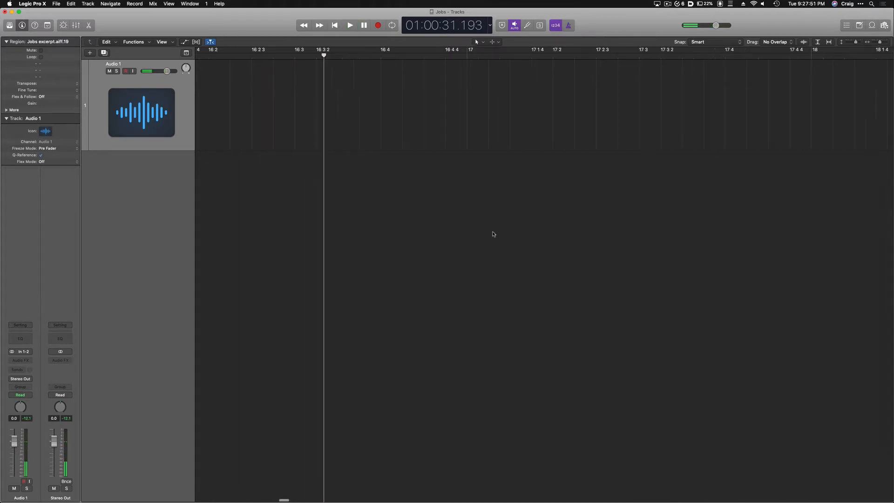
Move the trimmed phrase back along the Audio 1 track to about bar 13.7, shortly after the fourth region.
scroll(494, 234, left, 5)
scroll(493, 234, left, 10)
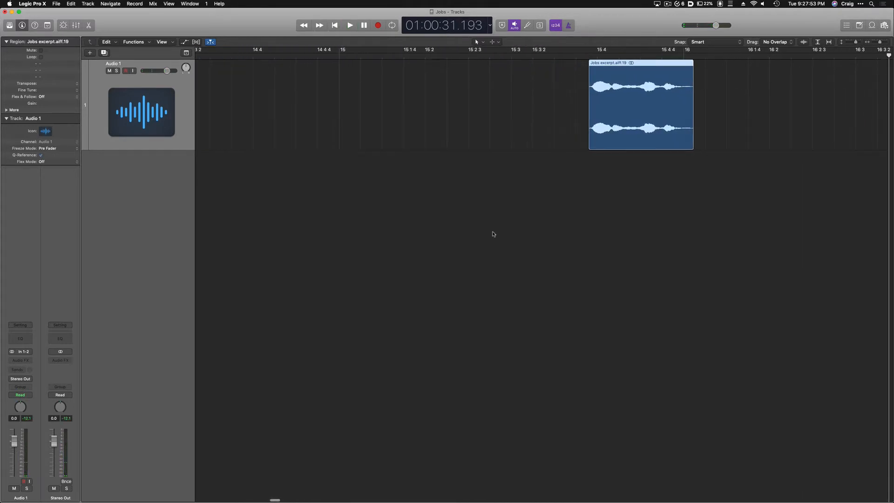
key(super+Left)
key(super+Left)
key(super+Left)
key(super+Left)
key(super+Left)
key(super+Left)
key(super+Left)
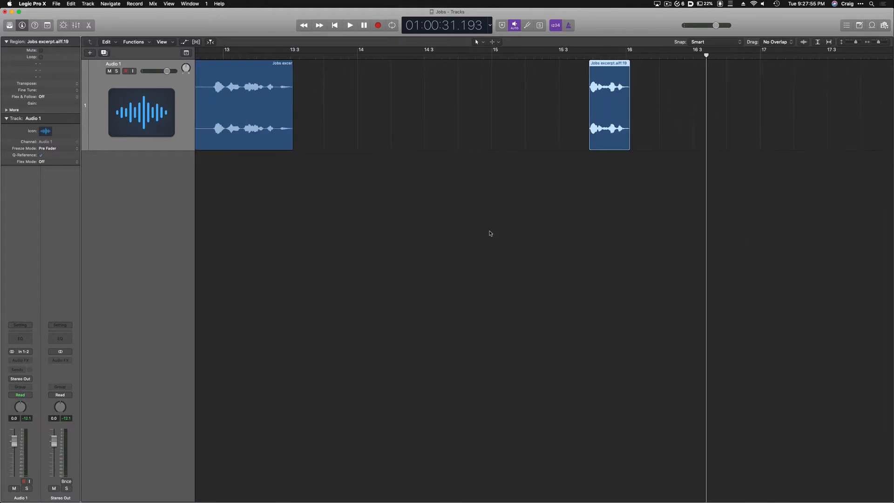
drag(607, 64, 332, 84)
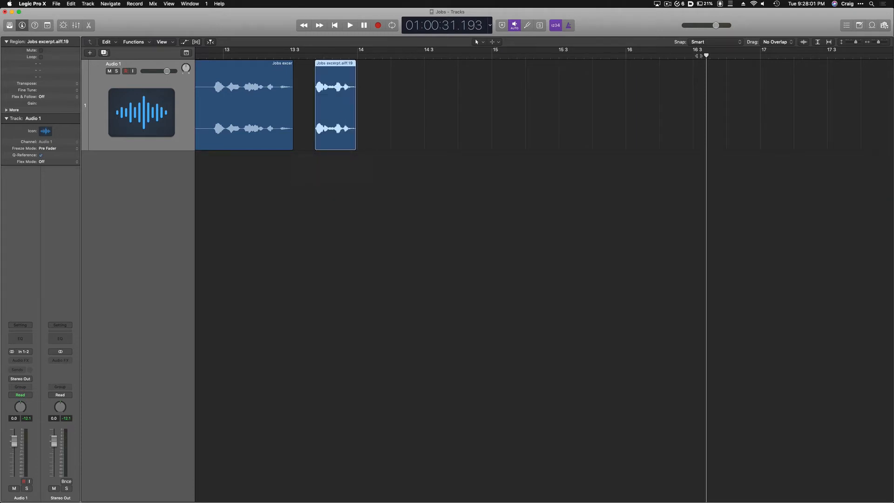
Play from about bar 13.1 through the end of the fourth region and the moved phrase.
drag(708, 55, 238, 84)
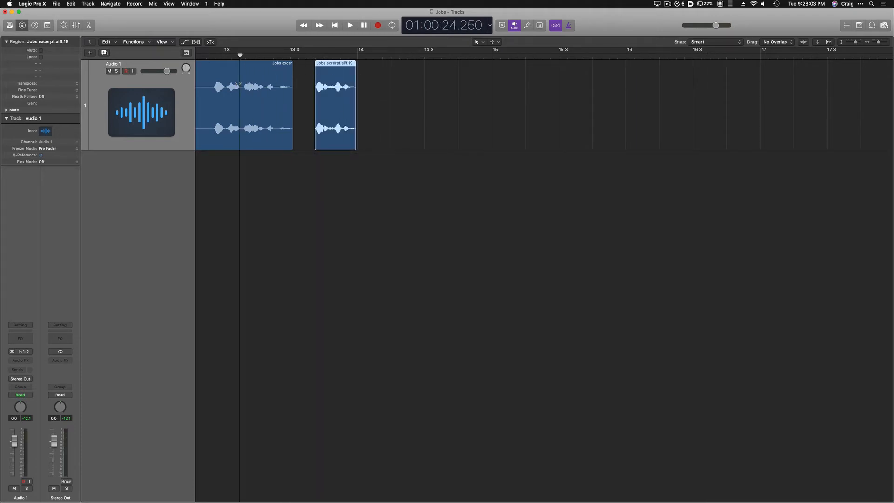
key(space)
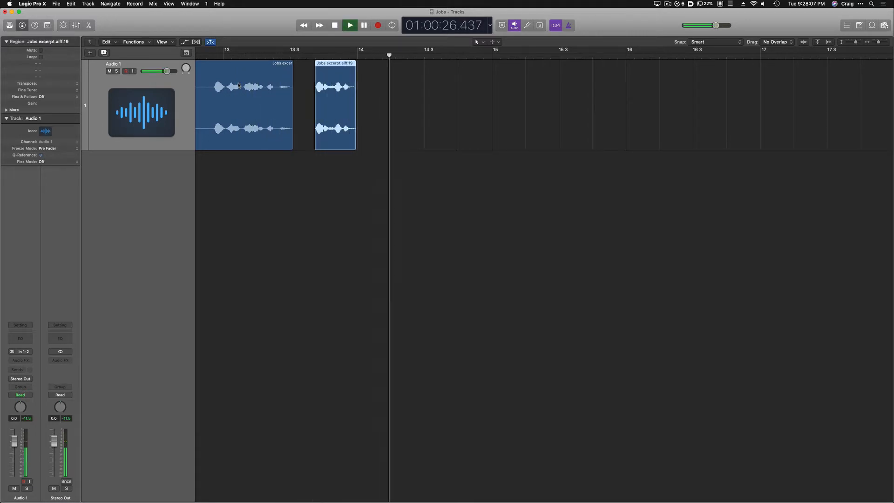
key(space)
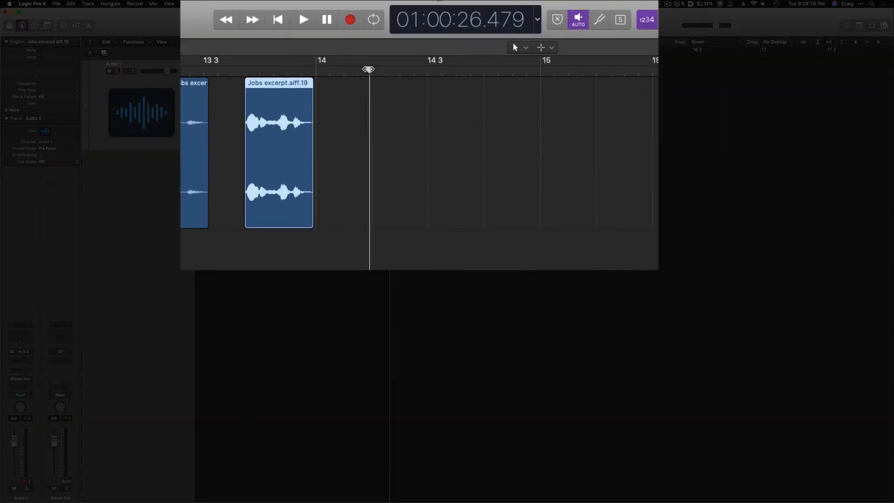
Loop the short phrase region out to about bar 16.7 for ten repetitions, and play the loops from bar 13 3.
drag(389, 70, 295, 63)
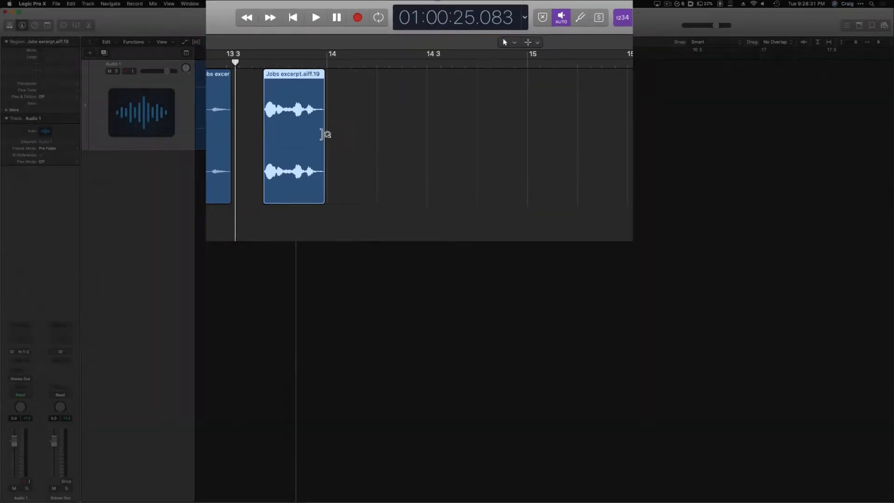
drag(310, 150, 684, 140)
drag(580, 97, 723, 106)
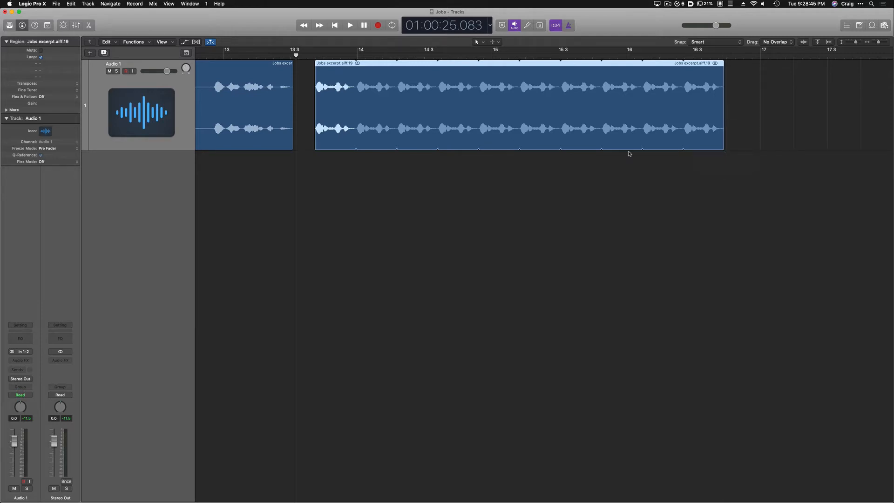
key(space)
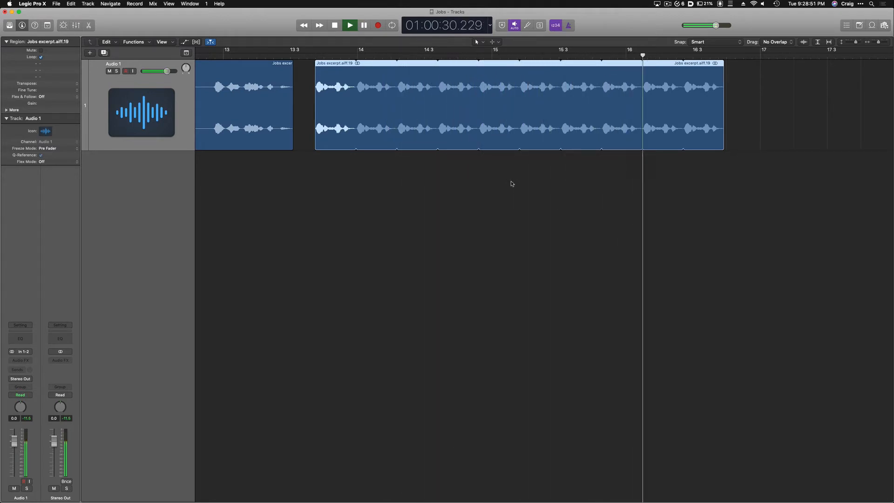
key(space)
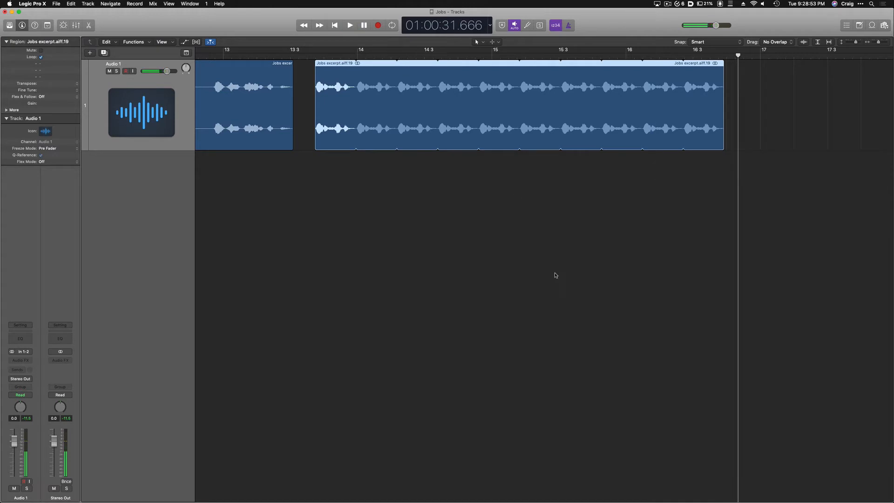
Extend the looped phrase to about bar 17.6 so it ends on a complete thirteenth repetition.
scroll(601, 257, right, 5)
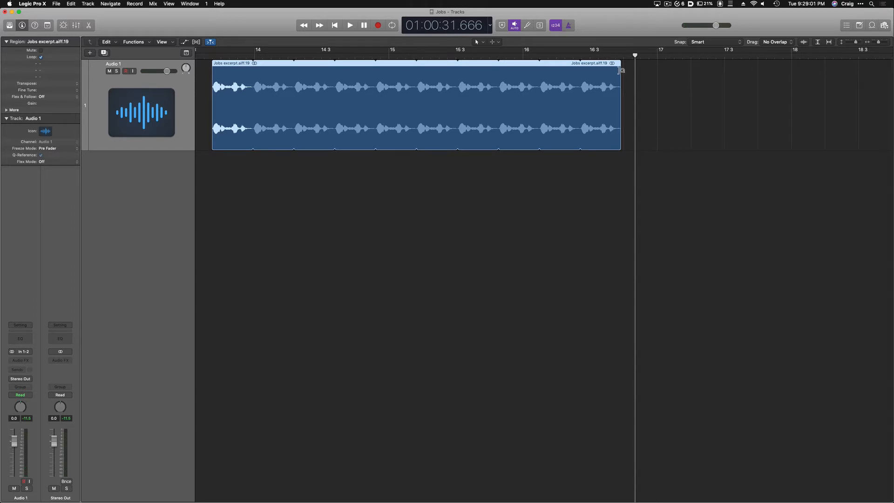
drag(619, 71, 723, 70)
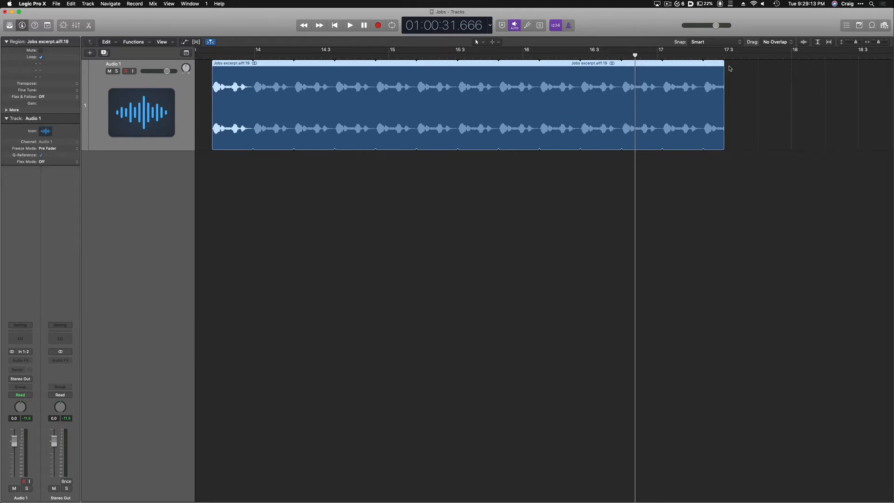
drag(725, 64, 744, 71)
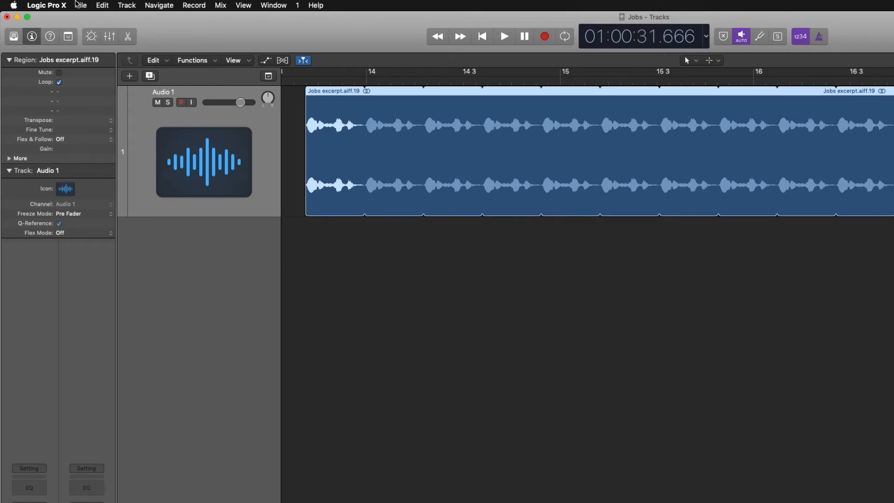
Turn off the musical grid in the general project settings so the ruler uses time, and close the settings.
click(77, 4)
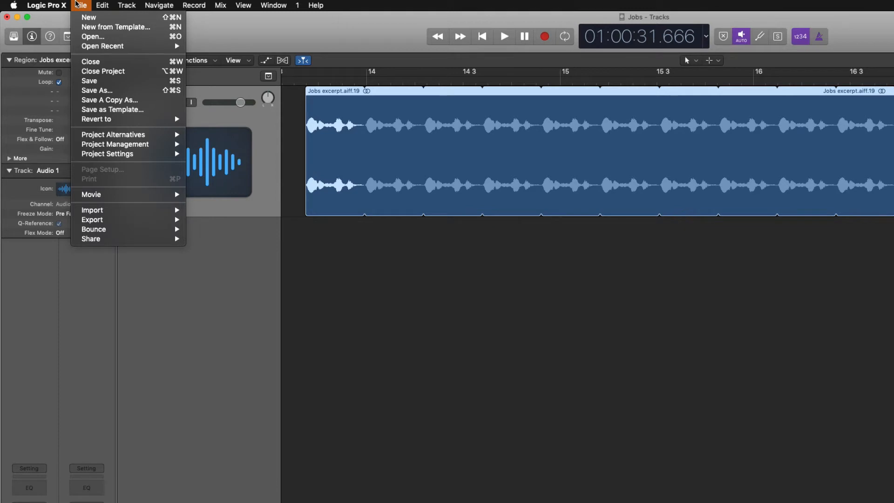
mouse_move(138, 158)
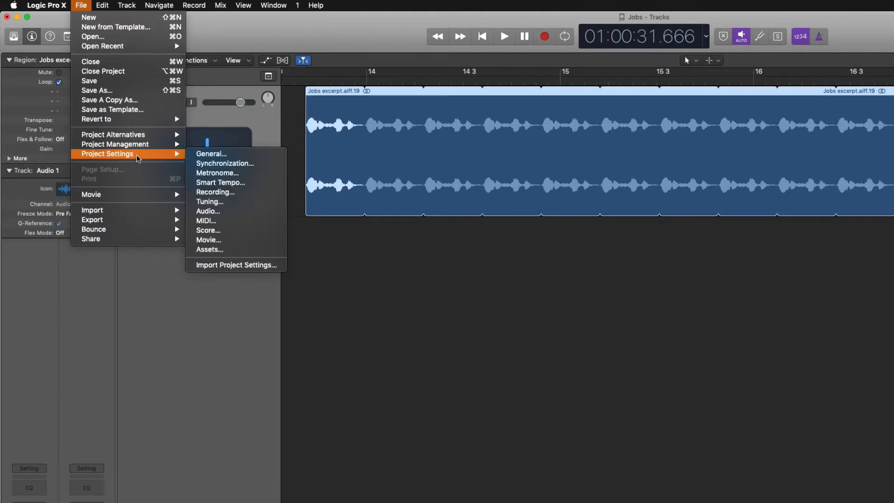
click(220, 155)
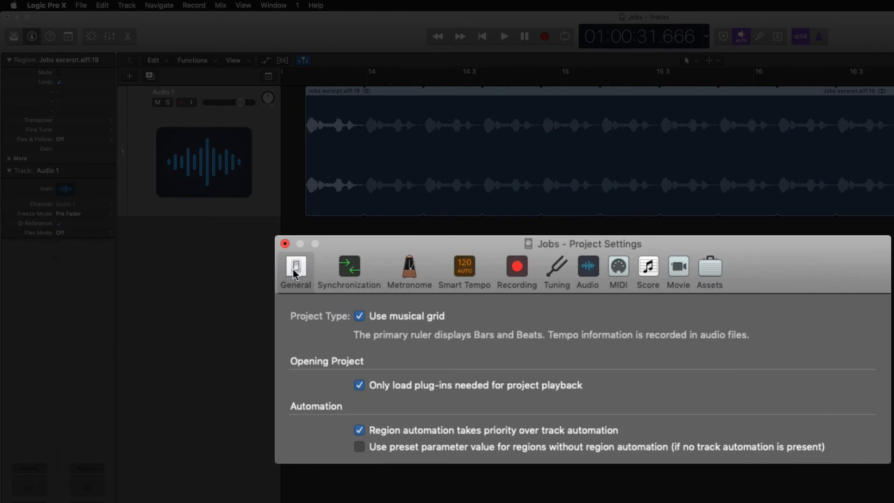
click(359, 316)
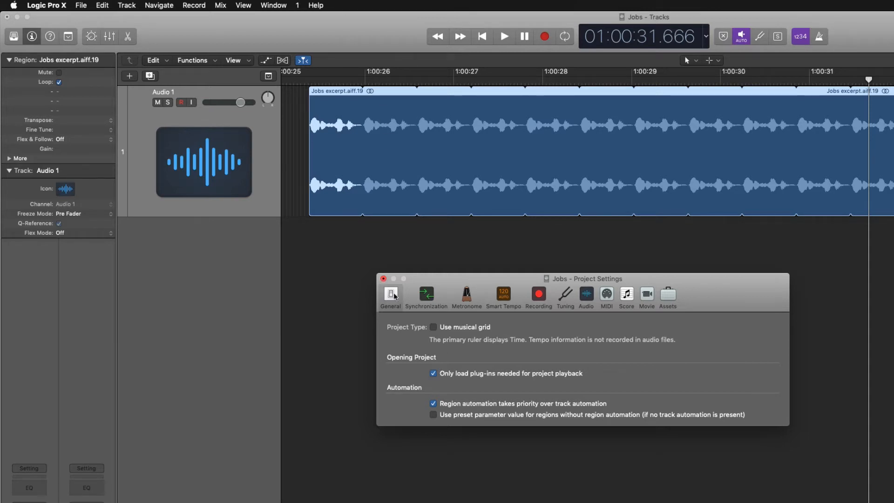
click(384, 279)
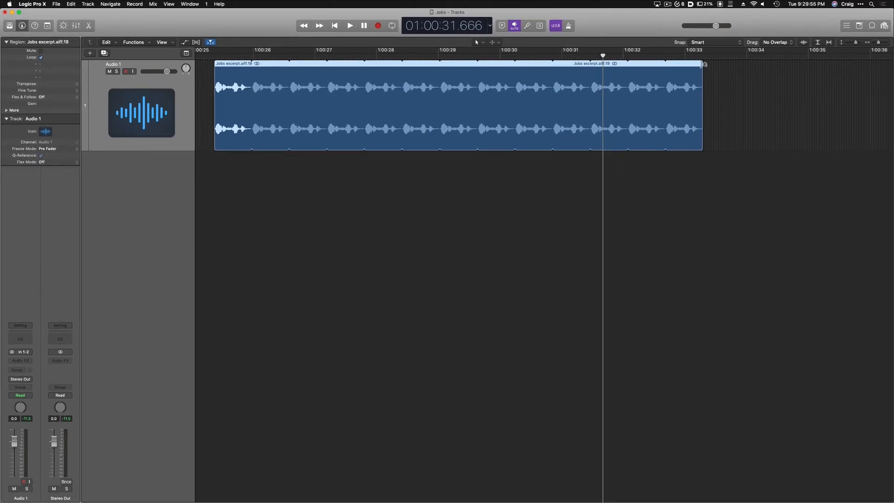
Adjust the end of the looped phrase slightly at about 1:00:33 and play its last repetitions.
mouse_move(704, 65)
mouse_down()
mouse_move(723, 70)
mouse_move(703, 73)
mouse_up()
key(space)
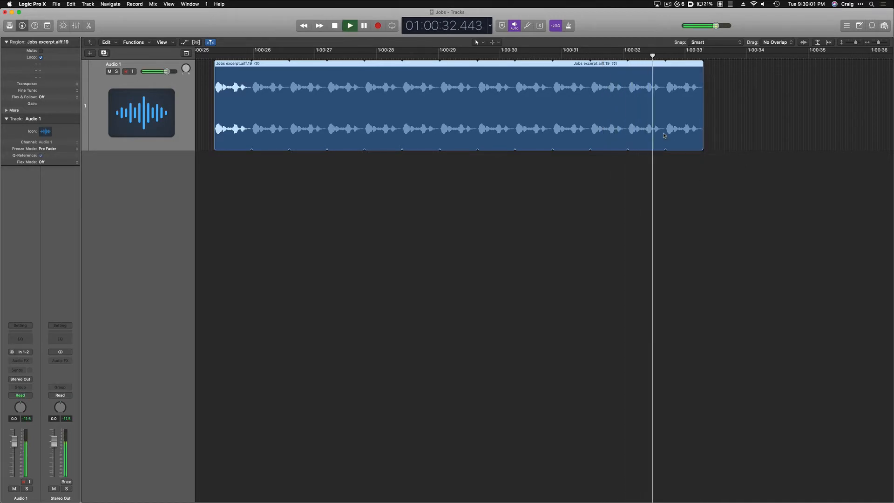
key(space)
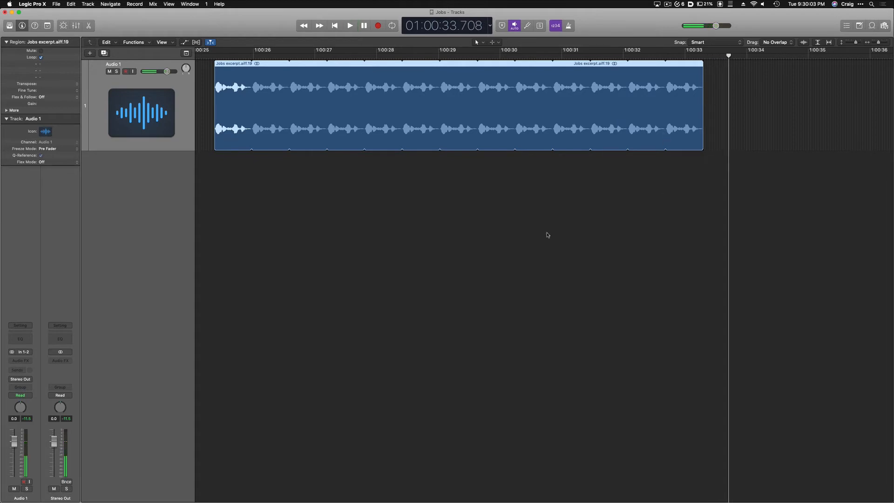
Play the last repetitions of the looped phrase from 1:00:32.000 to check how the loop ends.
scroll(548, 235, left, 8)
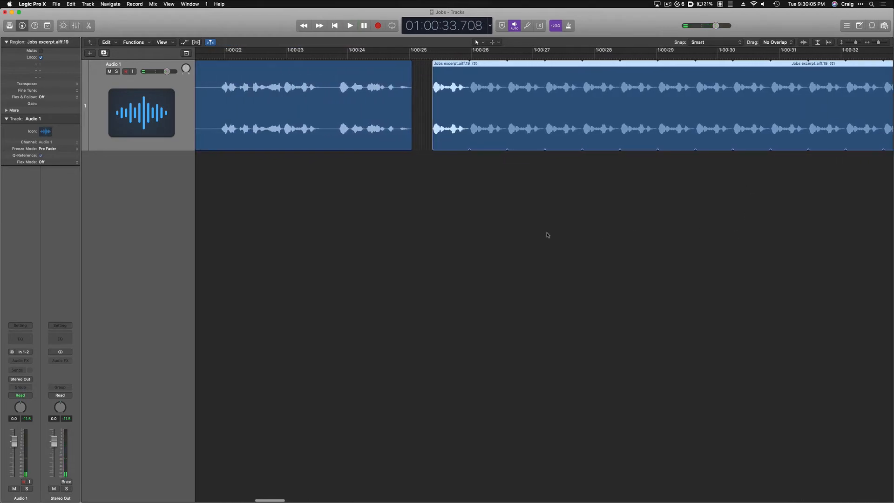
scroll(477, 221, right, 6)
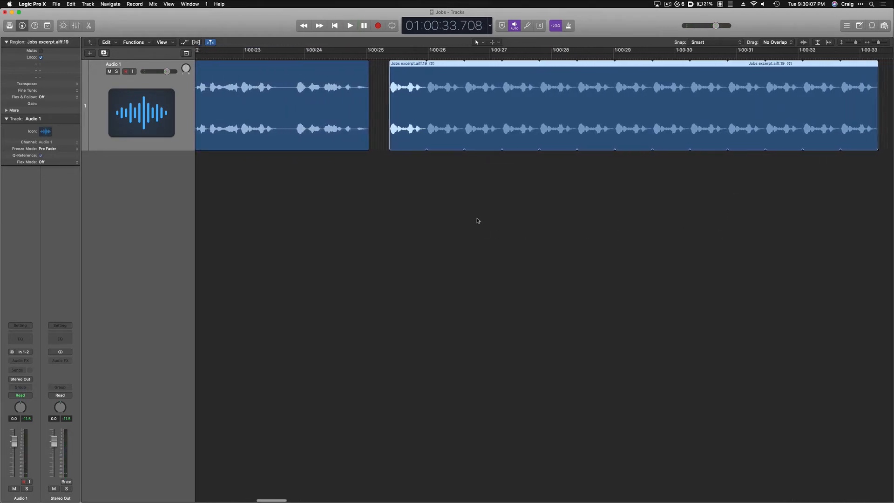
scroll(477, 221, right, 2)
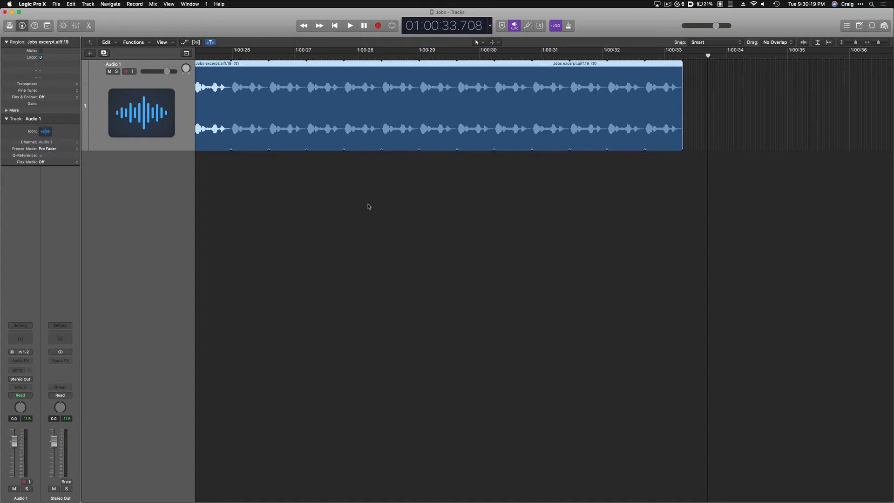
scroll(370, 219, right, 3)
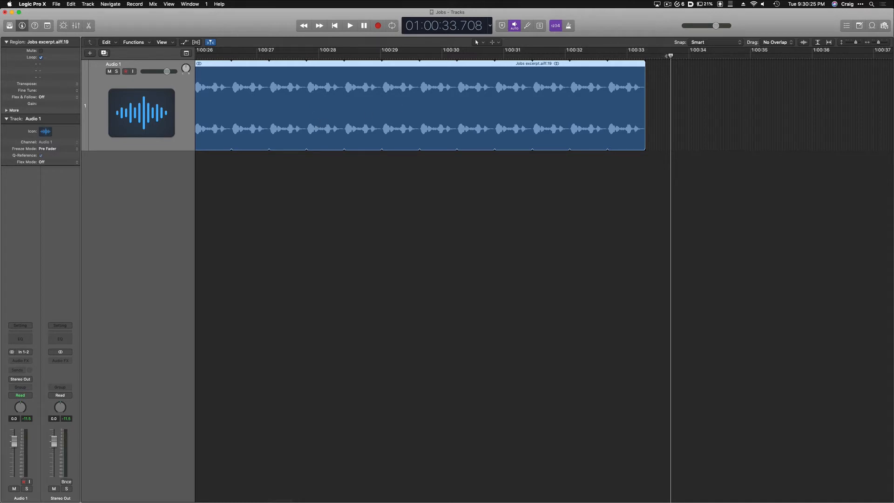
drag(670, 55, 566, 58)
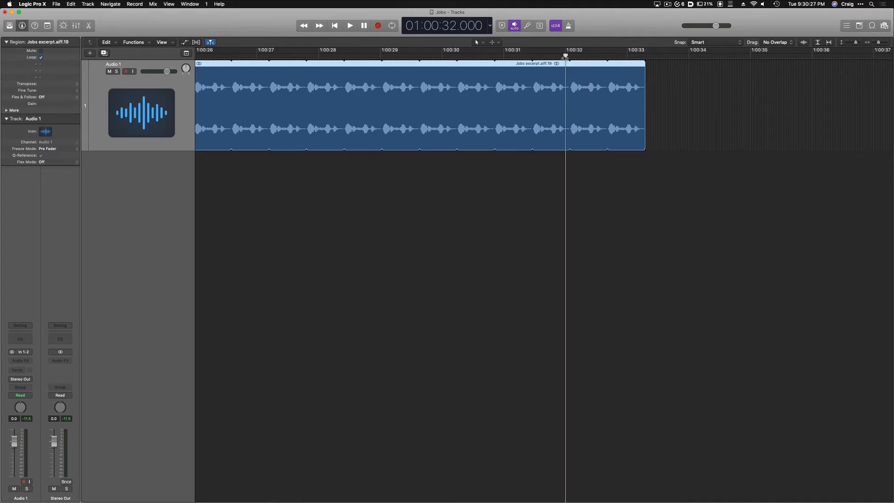
key(space)
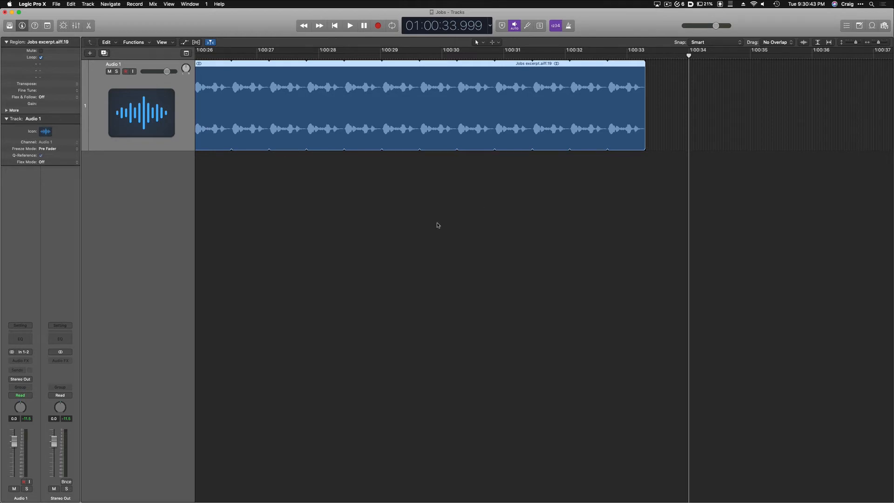
Copy the looped phrase region on Audio 1 so the copy starts directly after the original's last repetition, at about 1:00:33.29.
scroll(397, 210, left, 5)
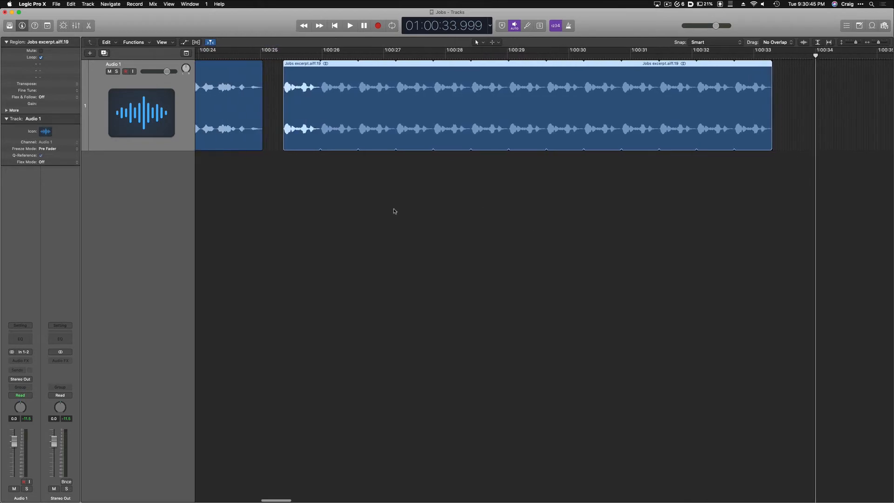
scroll(361, 162, down, 10)
scroll(362, 162, up, 5)
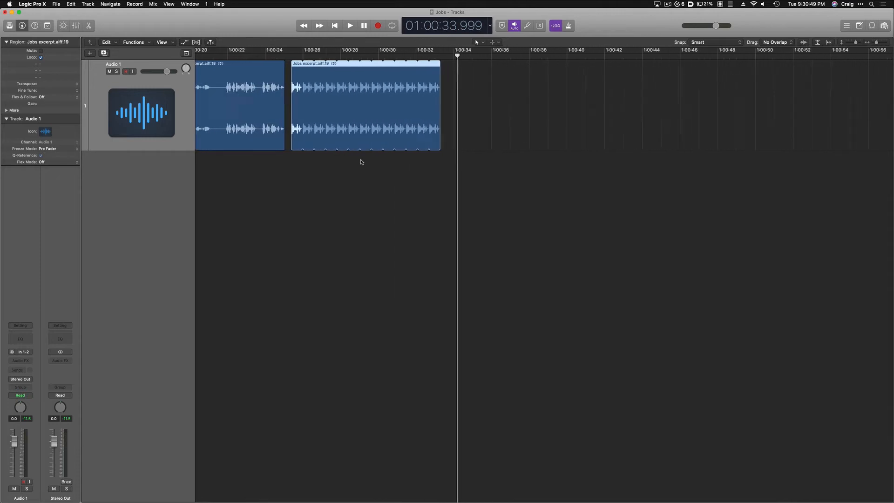
scroll(362, 162, up, 5)
scroll(362, 162, down, 1)
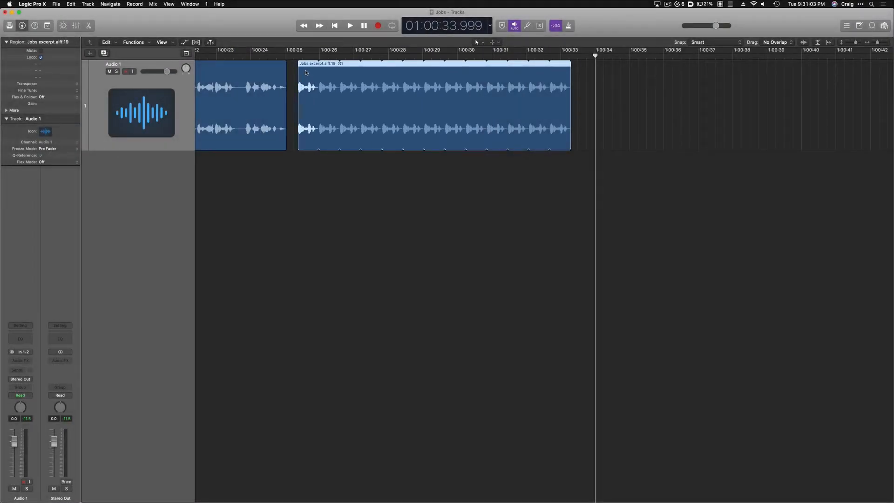
drag(320, 74, 579, 77)
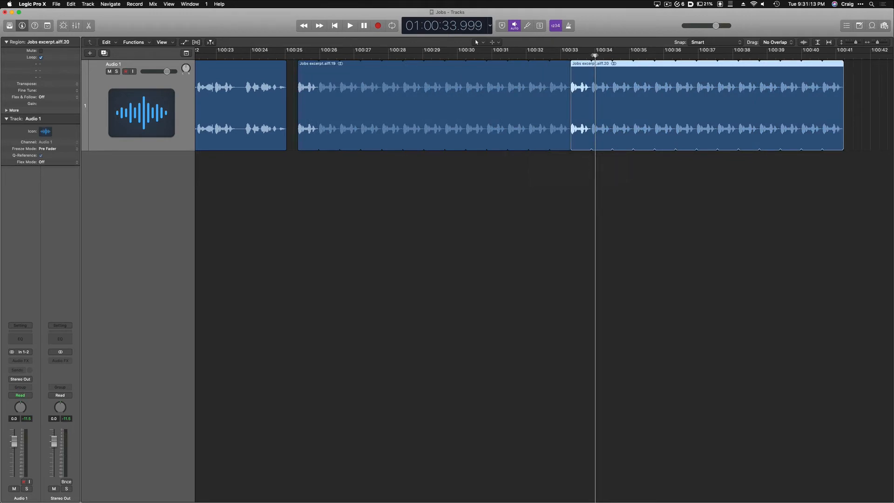
Play across the join between the two looped regions from 1:00:32.360.
drag(596, 55, 538, 60)
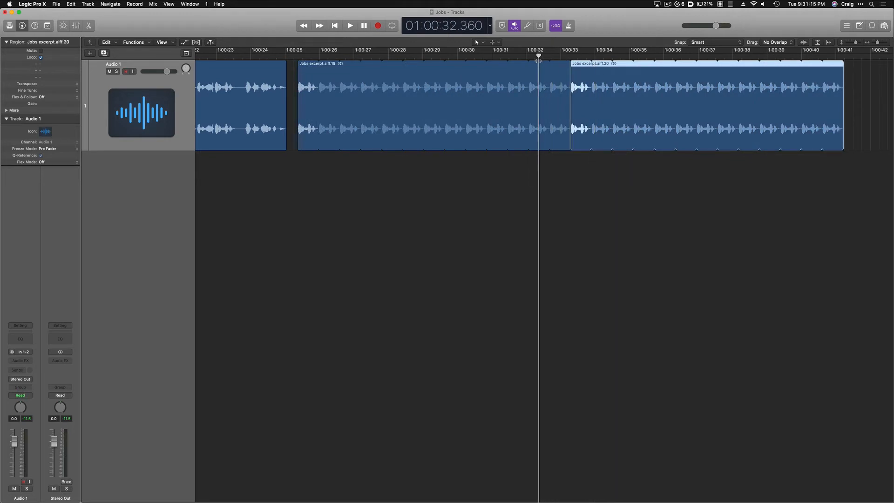
key(space)
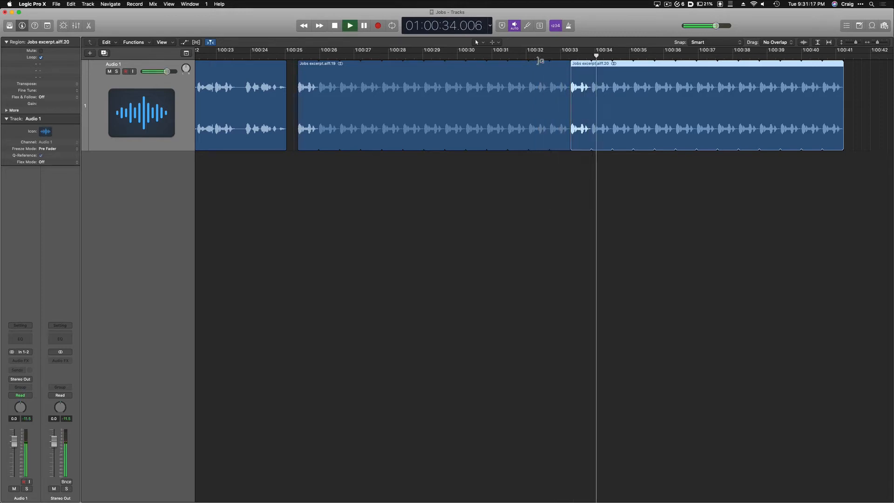
key(space)
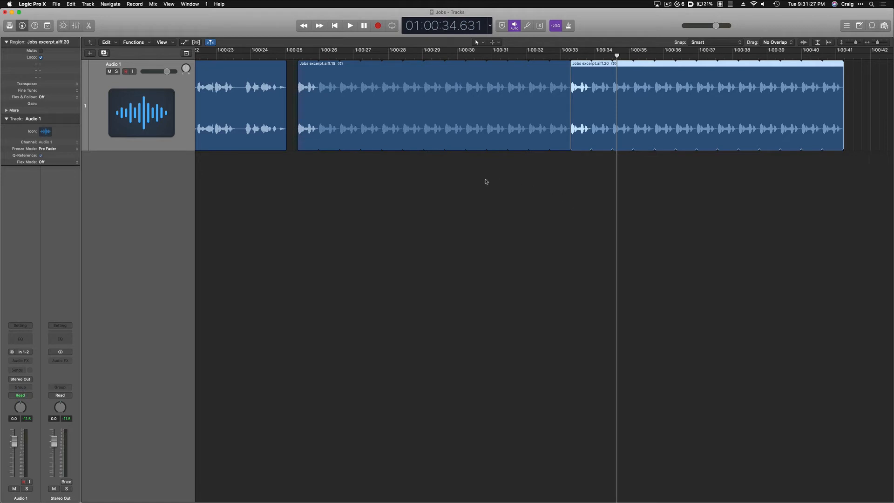
Add a new track with duplicate settings and copy the second looped region onto it at the same time position, about 1:00:33.29.
click(99, 106)
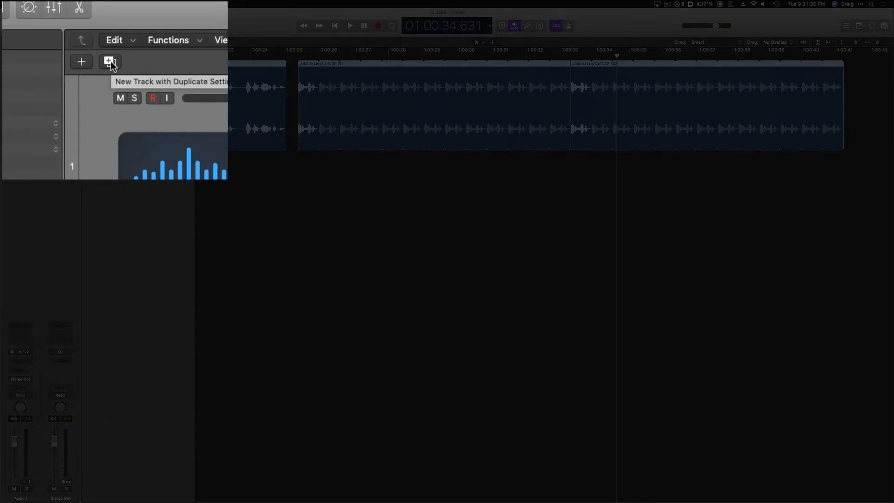
click(104, 53)
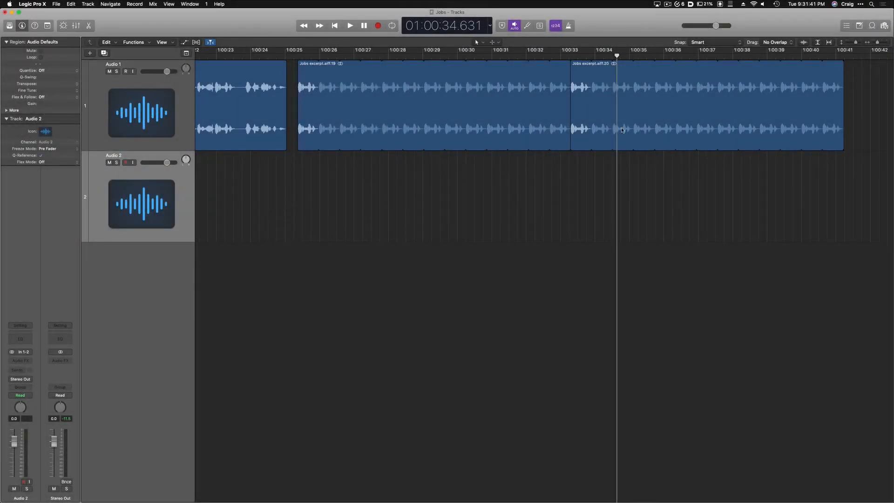
click(584, 69)
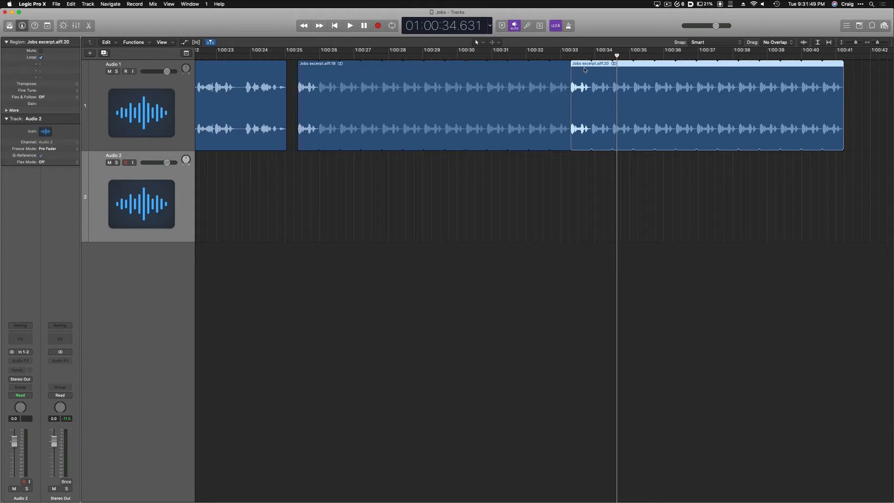
drag(585, 70, 582, 165)
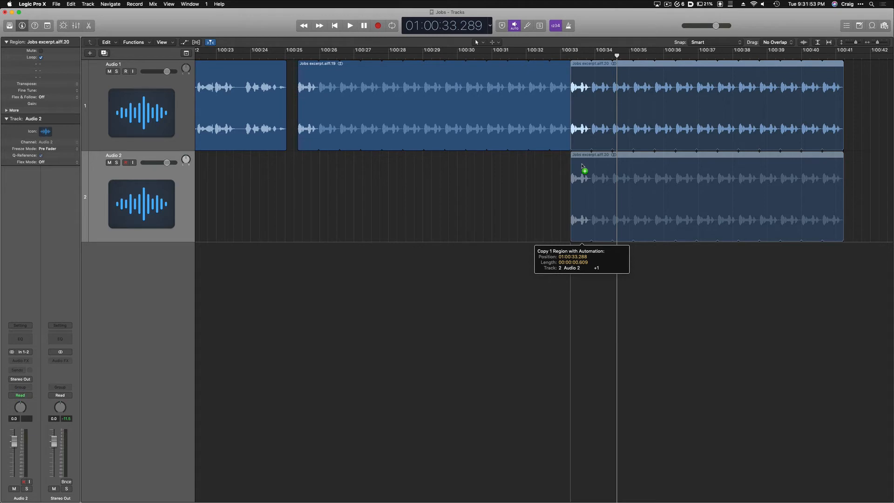
drag(582, 165, 582, 166)
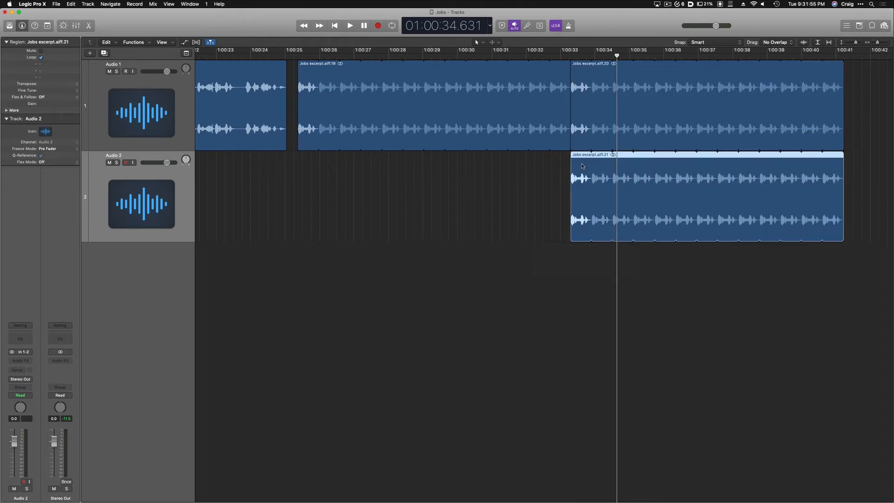
Play the doubled loops on both tracks from about 1:00:32.7.
drag(617, 59, 550, 67)
key(space)
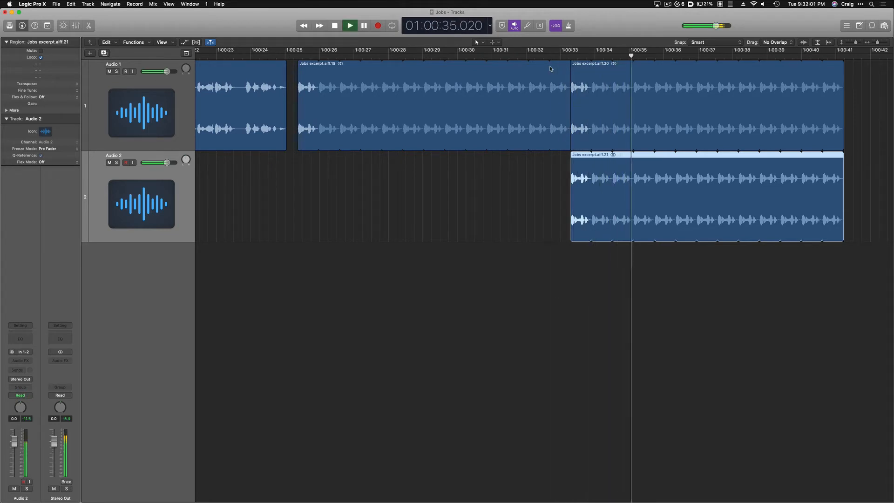
key(space)
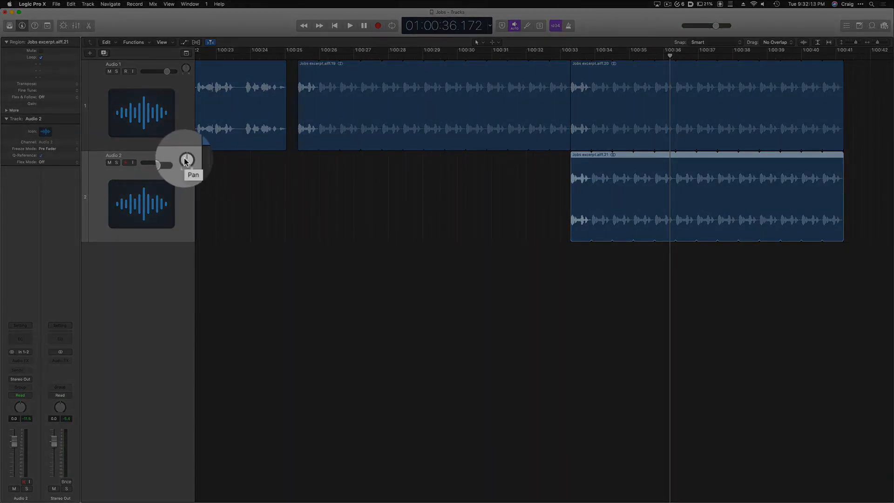
Pan the Audio 2 track right to +63 and play both tracks from 1:00:33.000.
drag(186, 161, 187, 124)
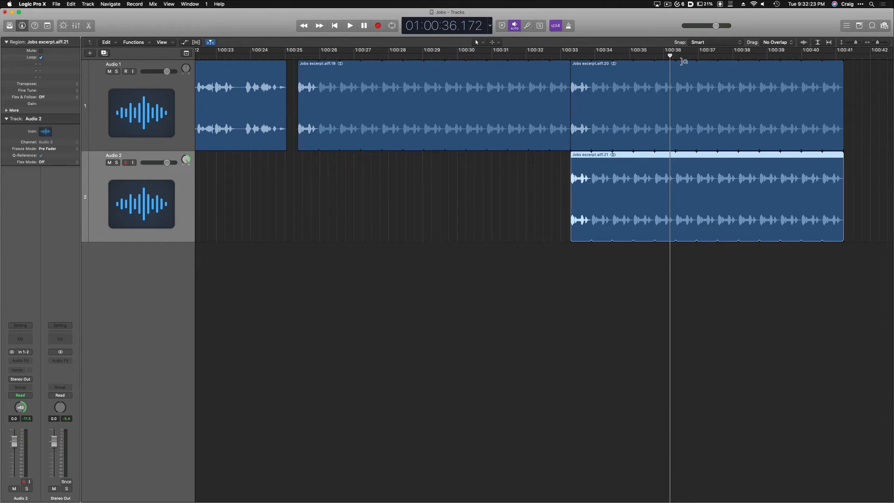
drag(669, 56, 560, 72)
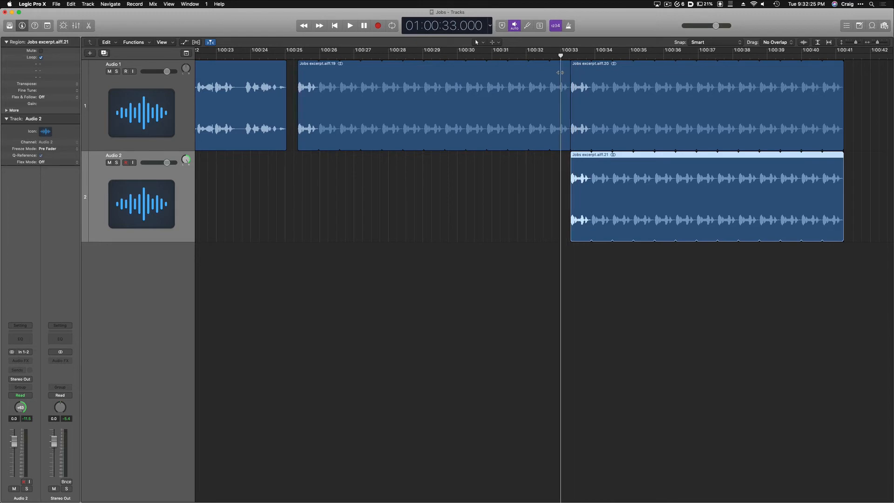
key(space)
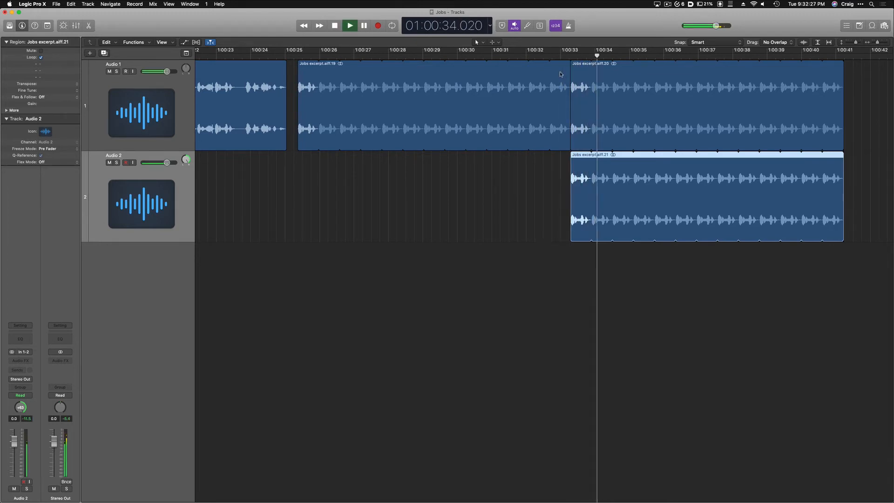
key(space)
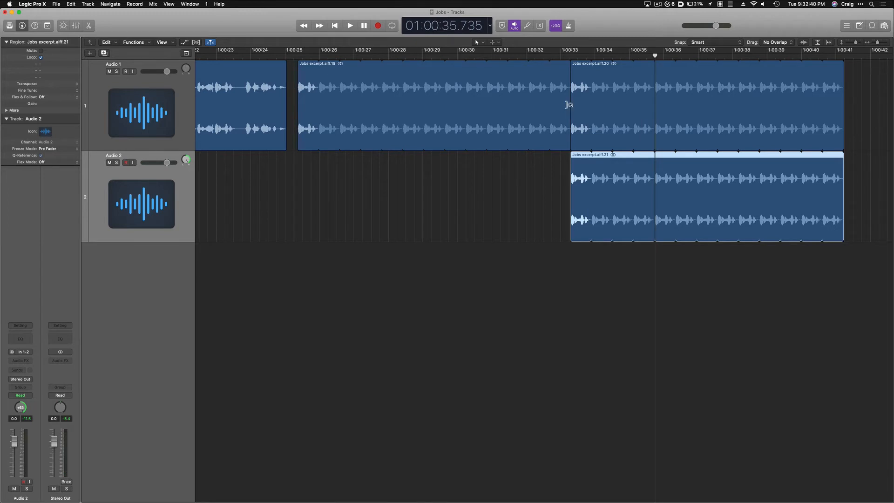
Show track automation and set the Audio 1 automation parameter to absolute Pan.
scroll(569, 105, up, 10)
scroll(569, 105, up, 3)
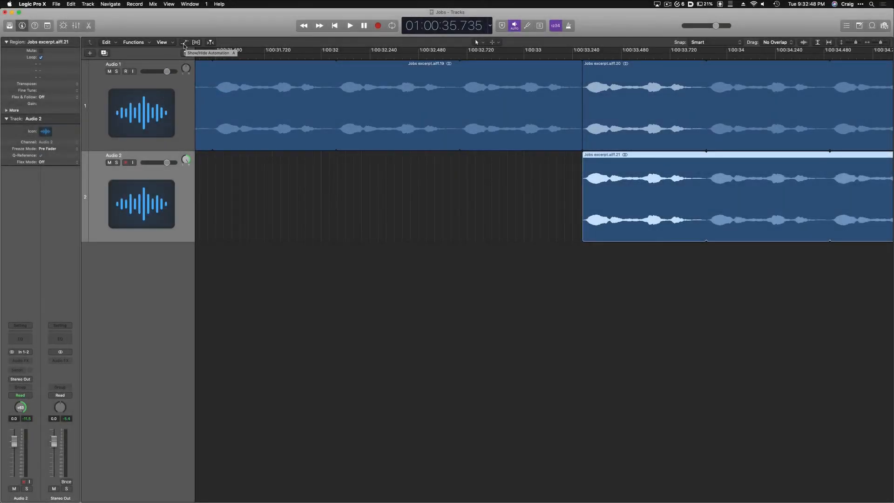
click(184, 42)
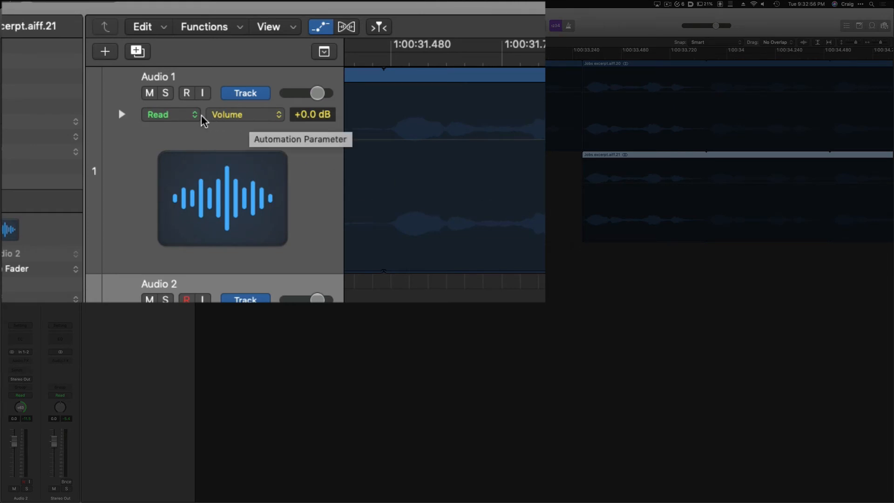
click(256, 117)
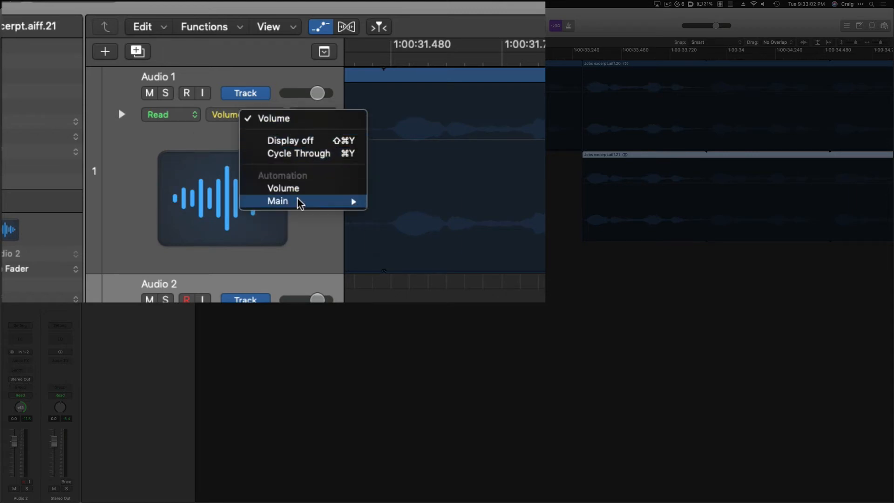
mouse_move(299, 203)
mouse_move(412, 217)
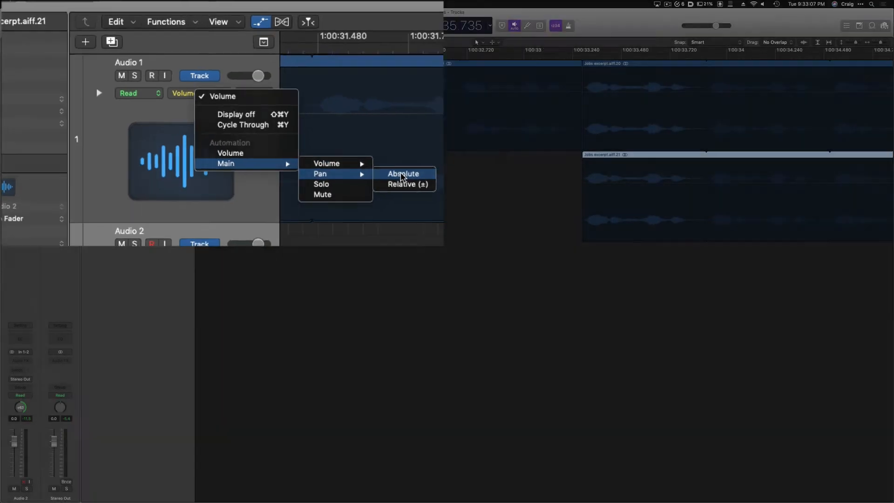
click(495, 214)
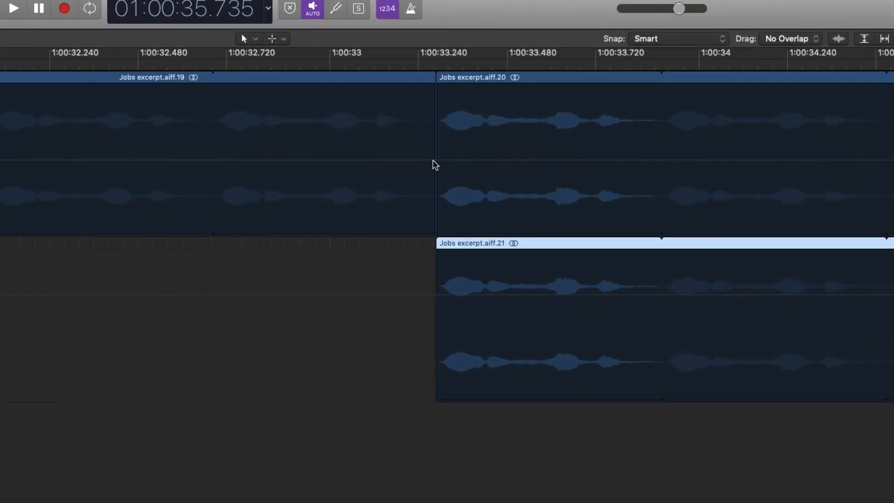
Automate Audio 1's pan from 0 to -64 with two adjacent points just before its second looped region, and play the transition from about 1:00:33.1.
click(433, 161)
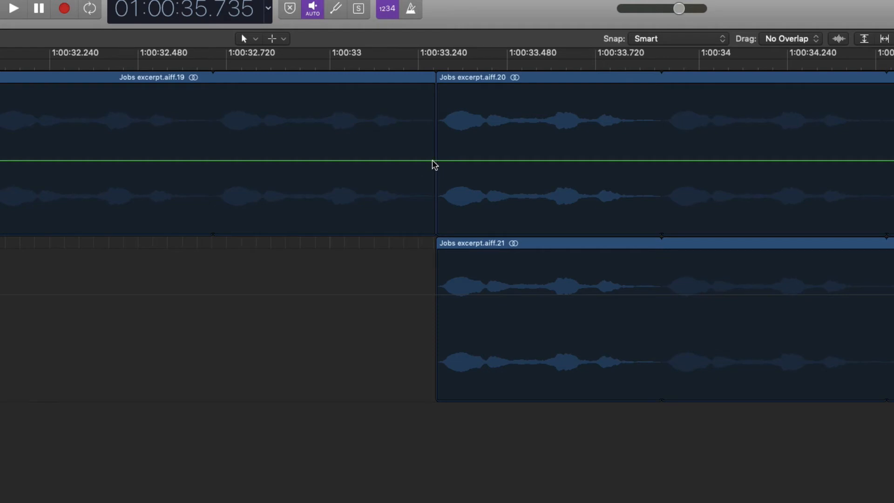
key(super+Right)
key(super+Right)
key(super+Right)
key(super+Right)
key(super+Right)
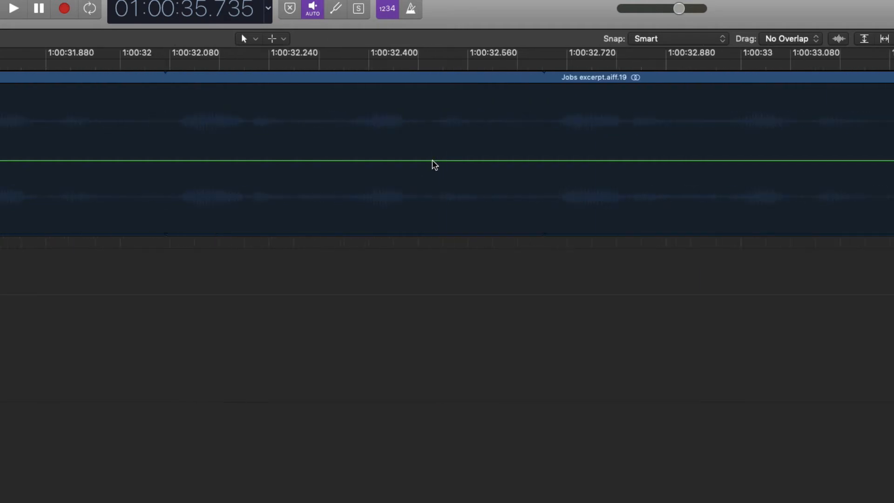
scroll(435, 165, right, 8)
scroll(434, 165, right, 10)
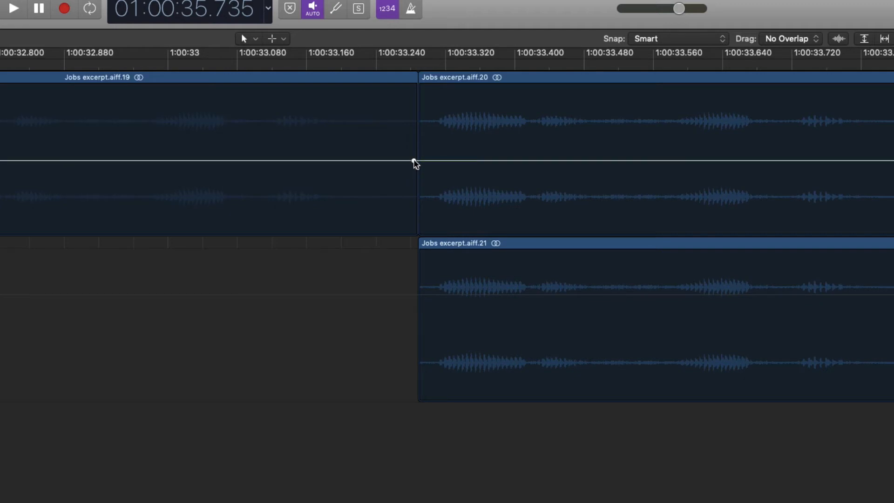
click(414, 161)
click(417, 161)
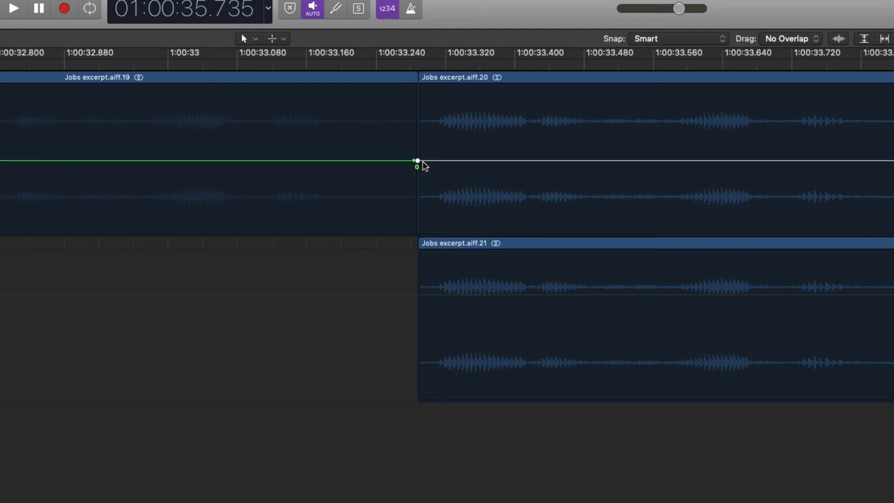
drag(418, 160, 418, 86)
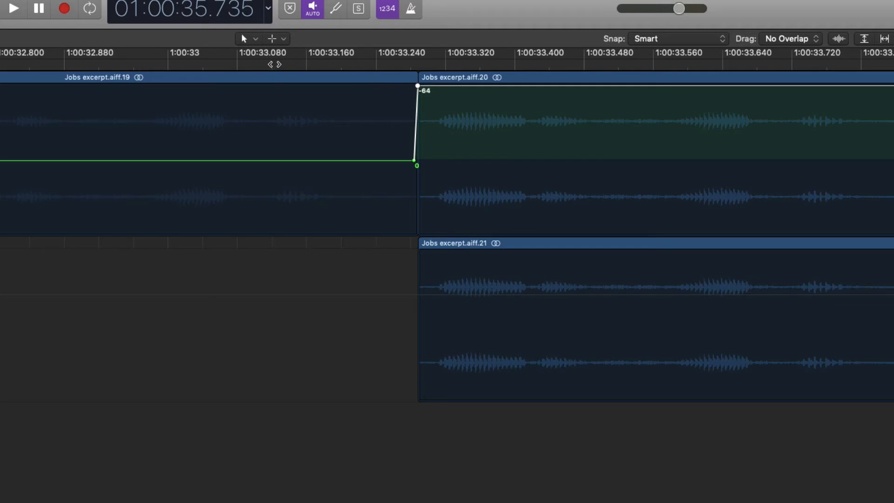
click(275, 64)
key(space)
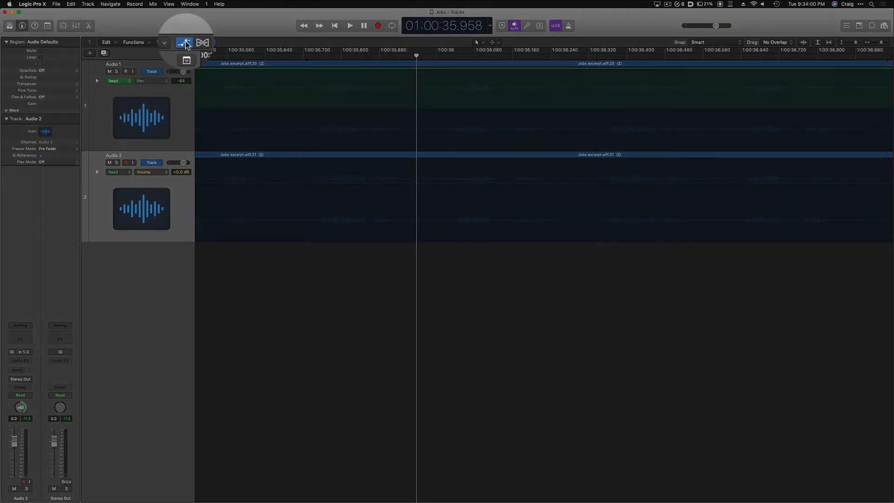
Hide the track automation and show more of both tracks' looped regions in the timeline.
click(185, 44)
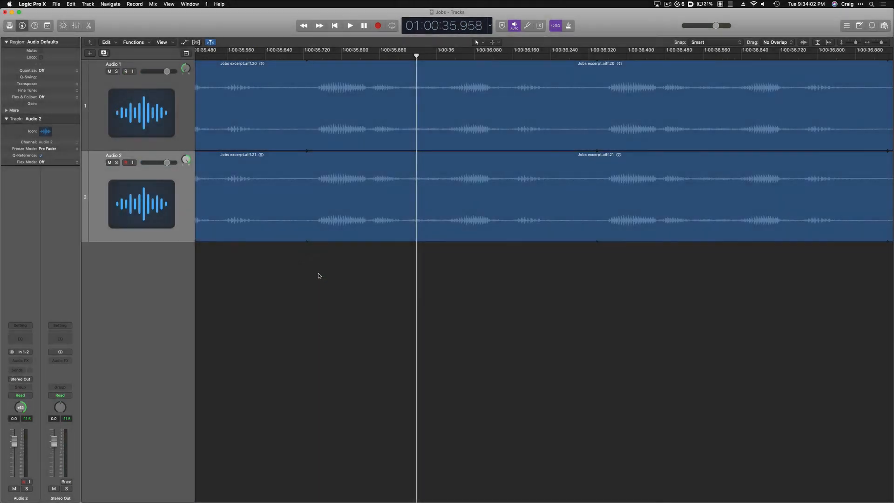
key(super+Left)
key(super+Left)
key(super+Left)
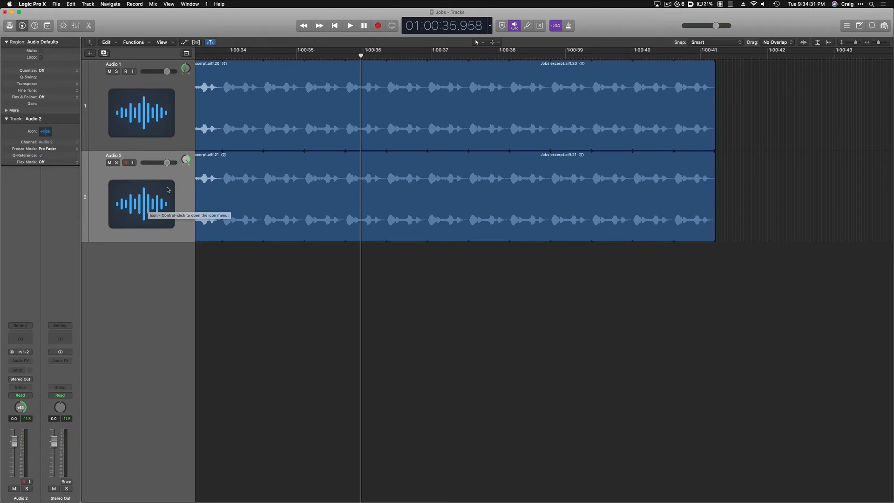
Recolor the looped region on the Audio 2 track to the neighbouring, more teal shade of blue.
click(91, 178)
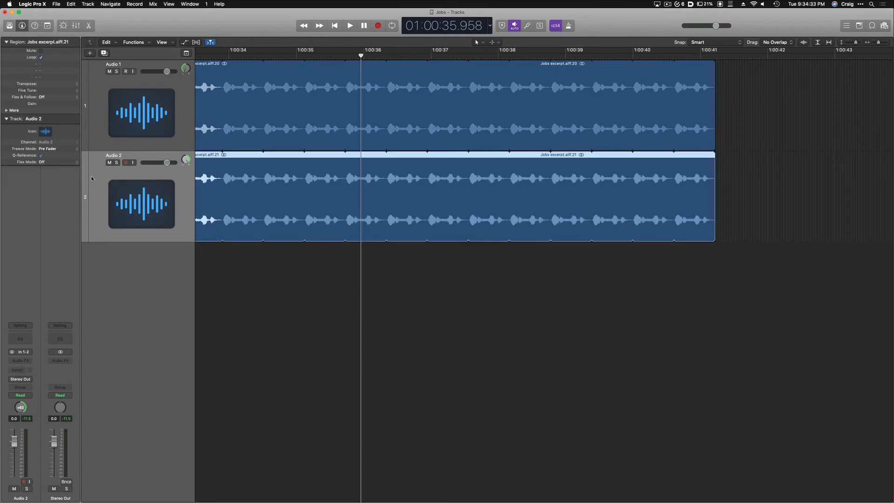
right_click(97, 179)
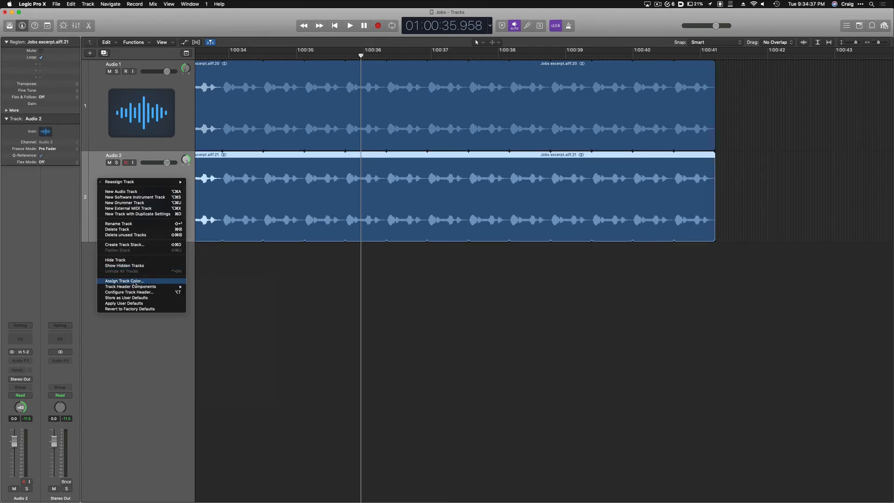
click(135, 282)
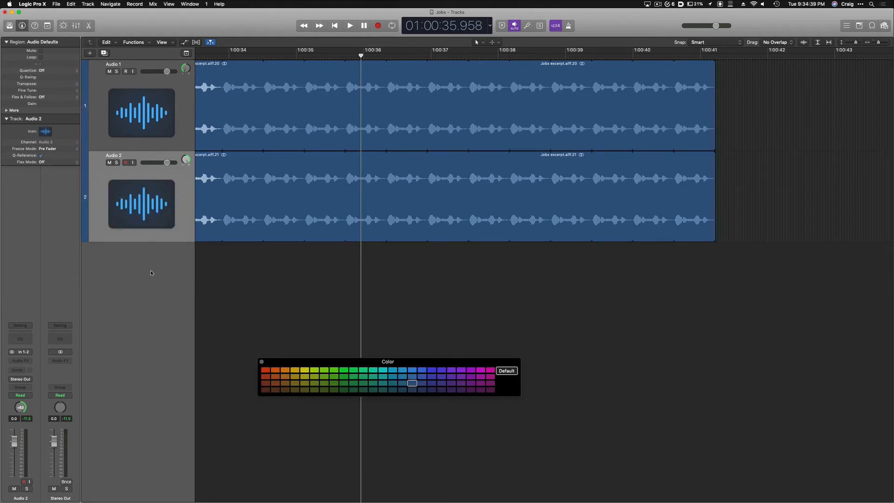
click(100, 186)
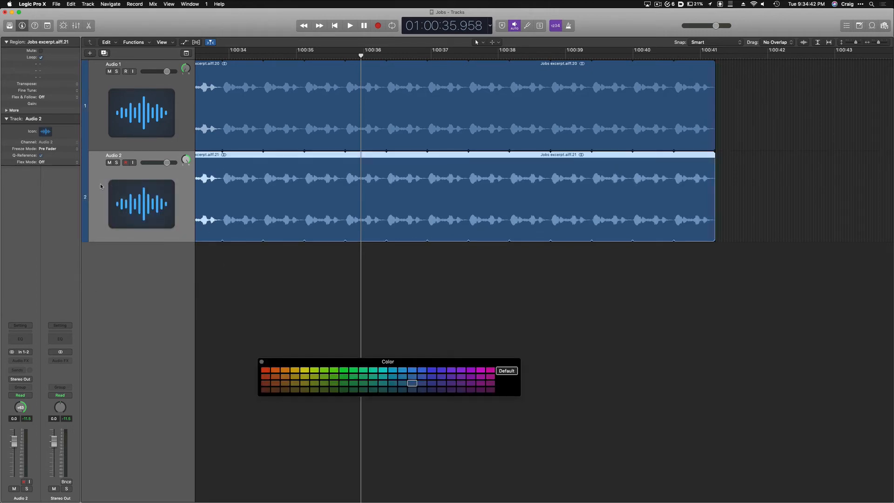
click(403, 384)
Color the Audio 2 track to match its region color, close the color palette and deselect the region.
click(149, 44)
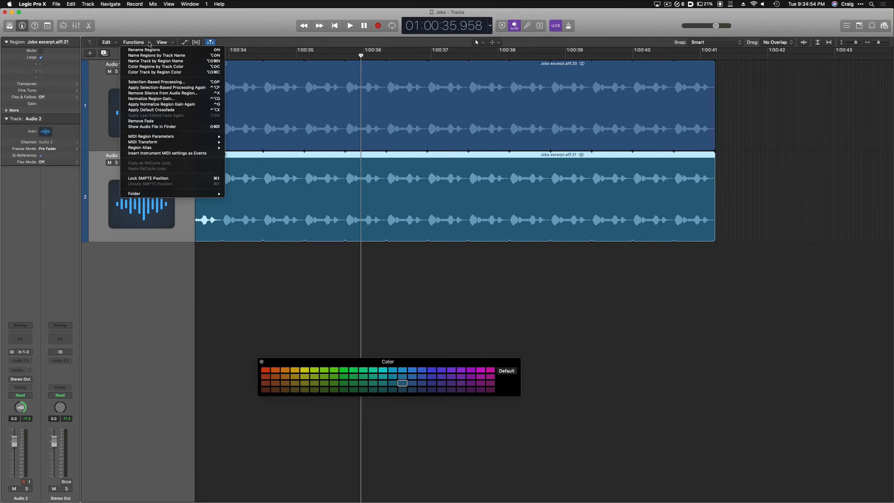
click(154, 72)
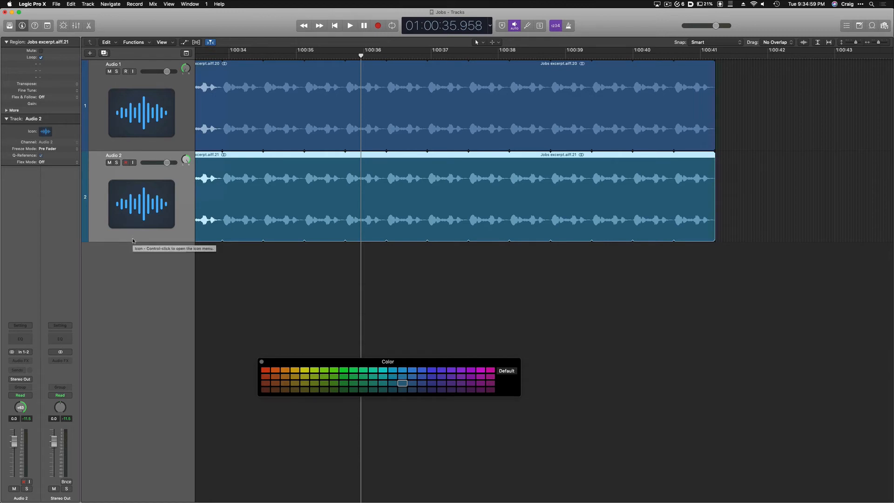
click(262, 362)
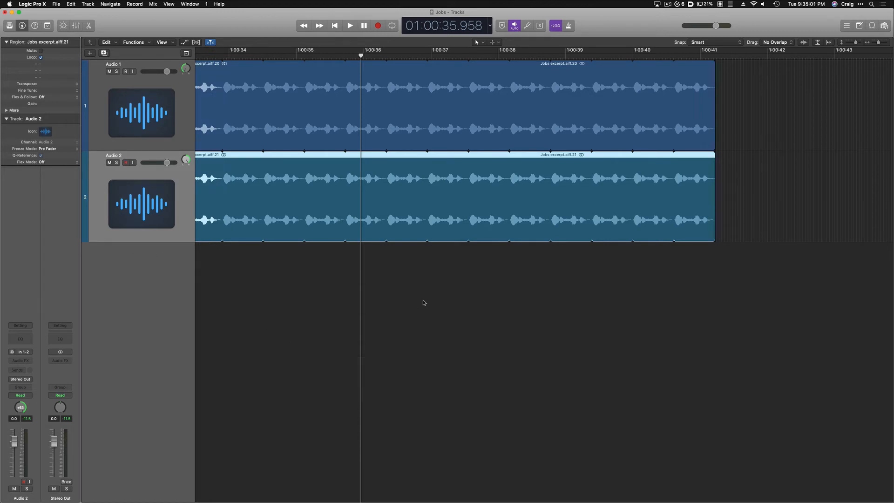
click(426, 303)
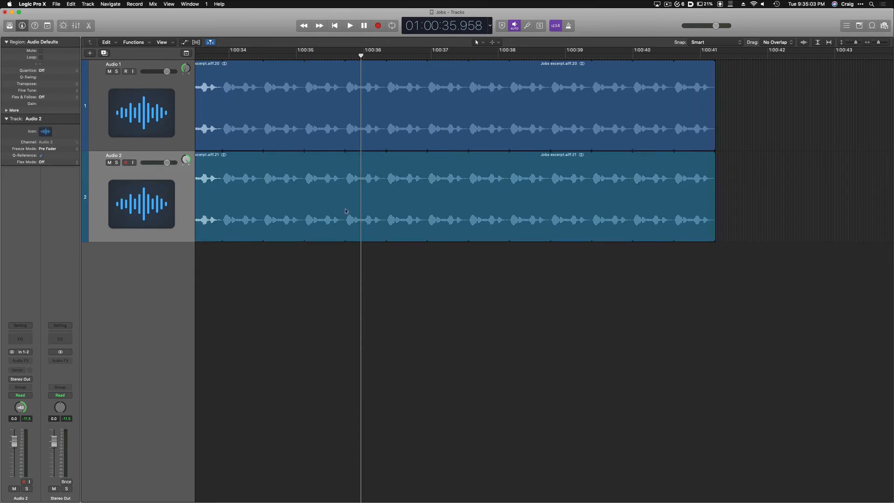
Copy the Audio 2 looped region directly after itself on the same track, starting at 01:00:41.217.
scroll(410, 295, right, 2)
scroll(409, 295, left, 4)
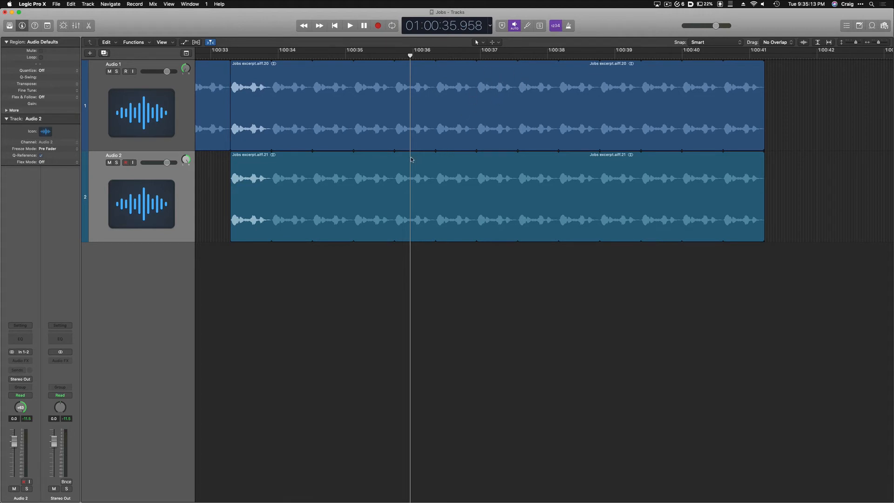
click(262, 158)
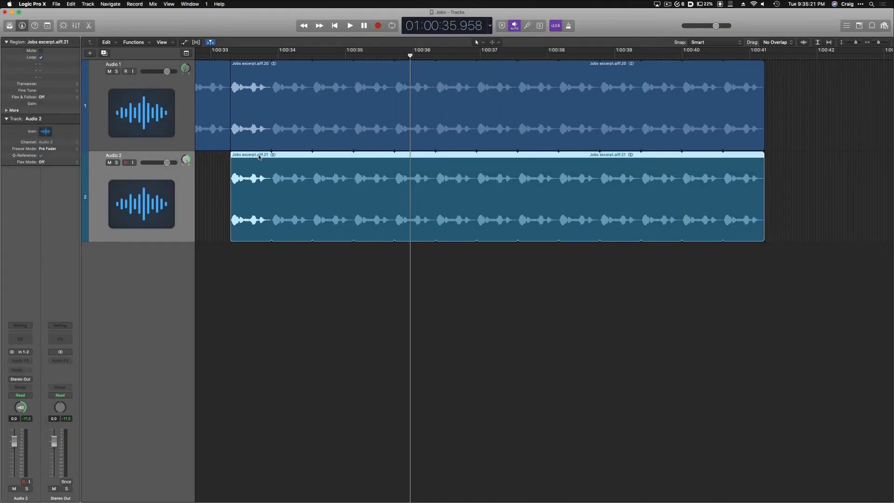
scroll(348, 214, right, 2)
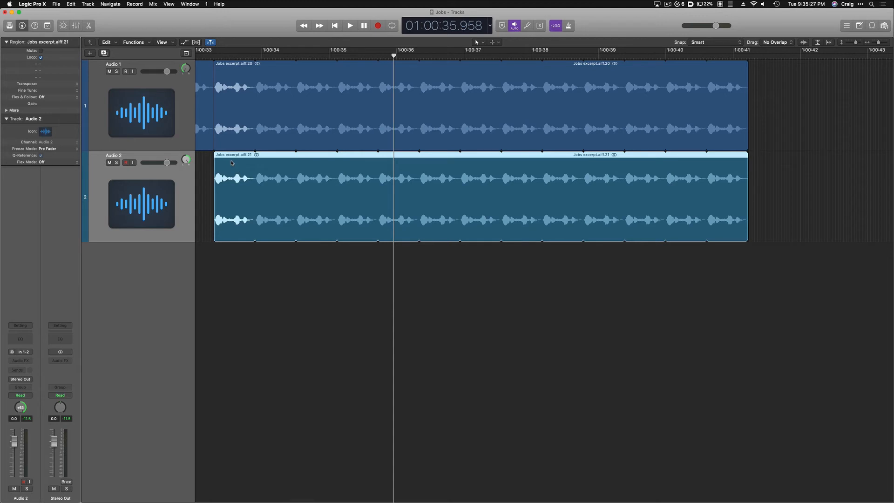
drag(231, 164, 765, 164)
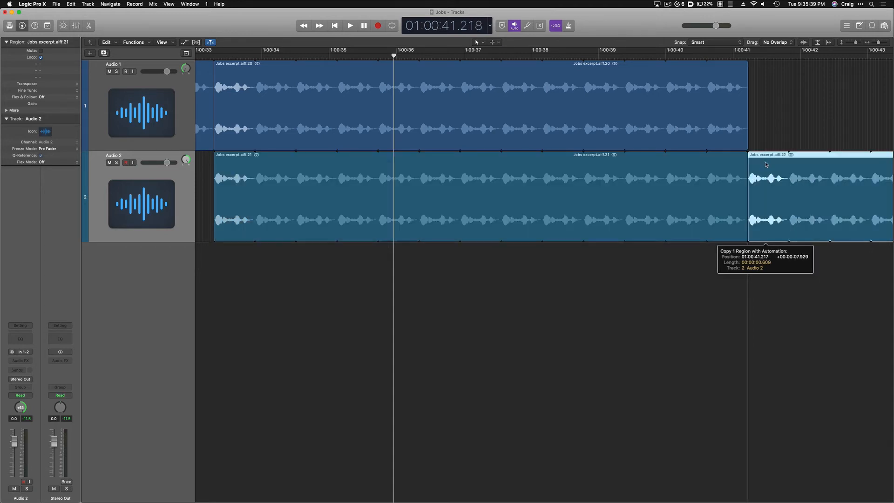
scroll(731, 310, right, 10)
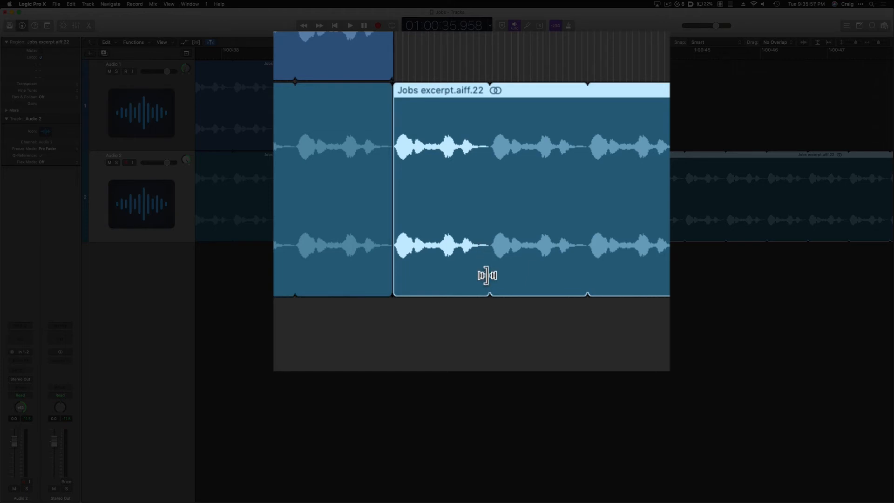
Lengthen the copied Audio 2 region to 00:00:00.642 and compare its length with the original's in the event list.
drag(486, 276, 492, 276)
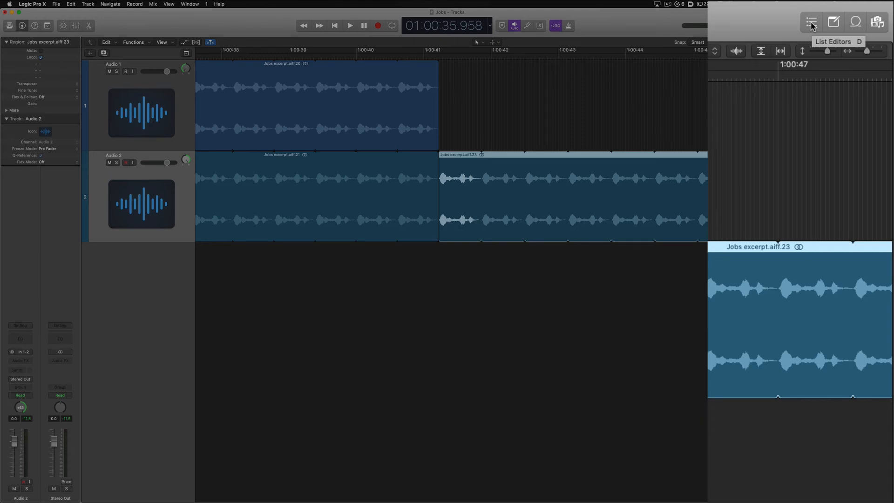
click(811, 26)
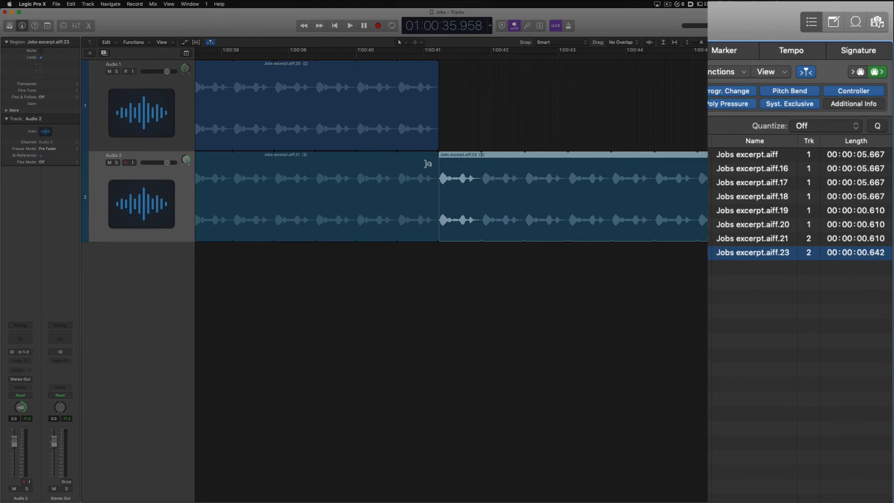
click(250, 160)
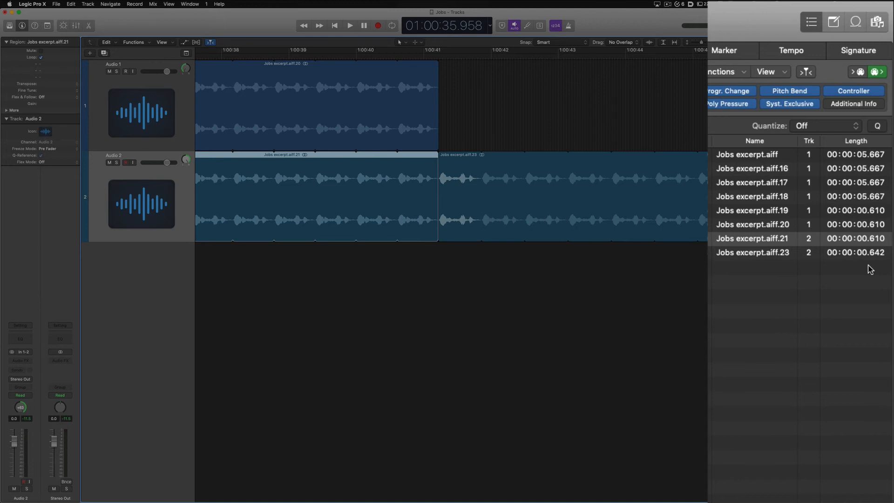
click(457, 162)
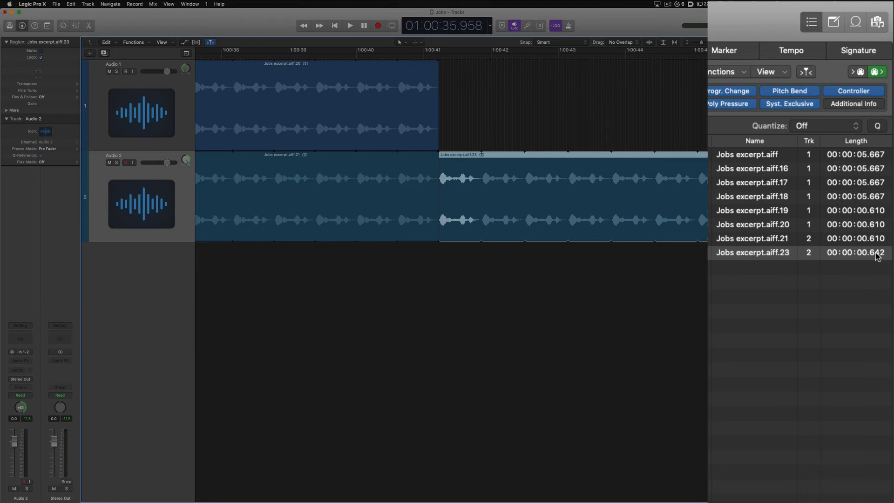
Set the copied Audio 2 region's length to 00:00:00.620 in the event list and close the audio editor.
key(e)
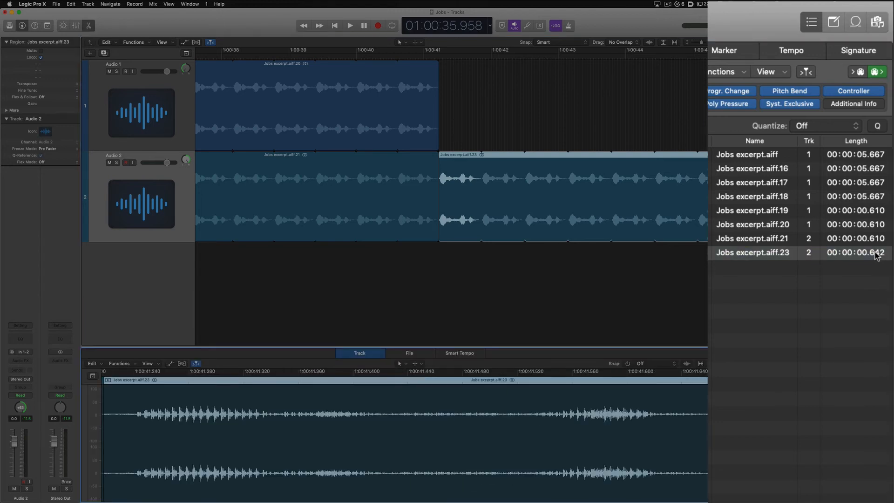
click(878, 256)
drag(878, 256, 876, 307)
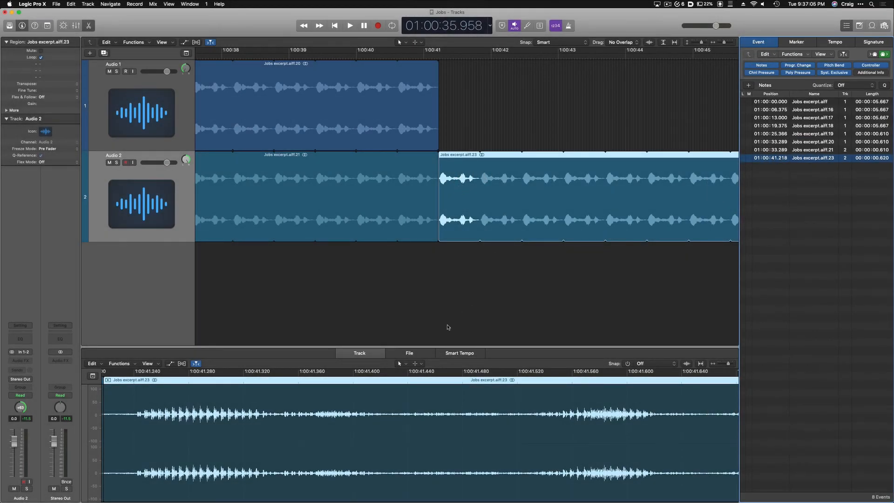
drag(382, 347, 382, 500)
Extend the second looped region on Audio 1 to the end of the copied Audio 2 loop, at about 1:00:49.
key(super+Left)
key(super+Left)
key(super+Left)
key(super+Left)
key(super+Left)
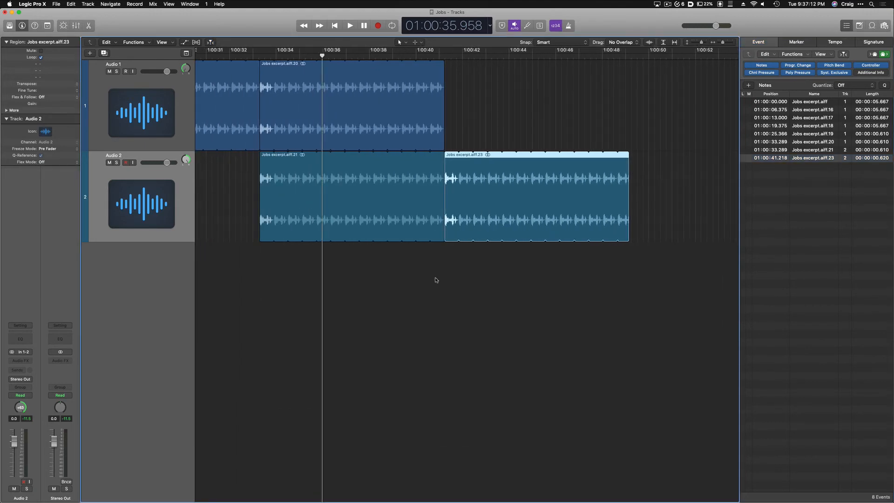
key(super+Right)
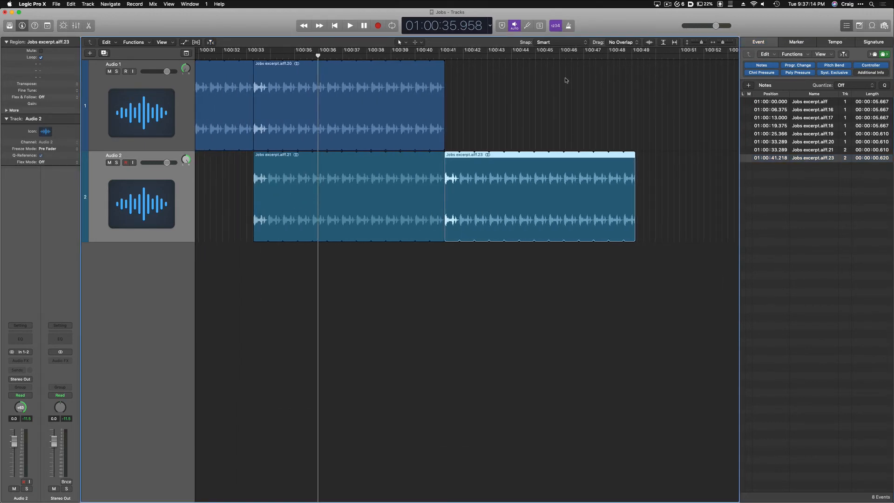
click(264, 70)
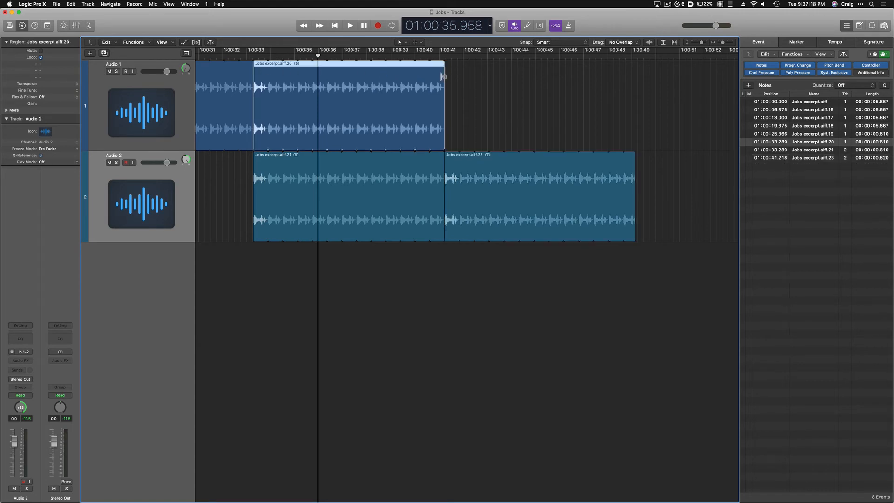
drag(443, 76, 634, 82)
Extend the copied Audio 2 loop to 01:00:49.250 and play both tracks from 01:00:35.958 past the loops' end.
click(622, 161)
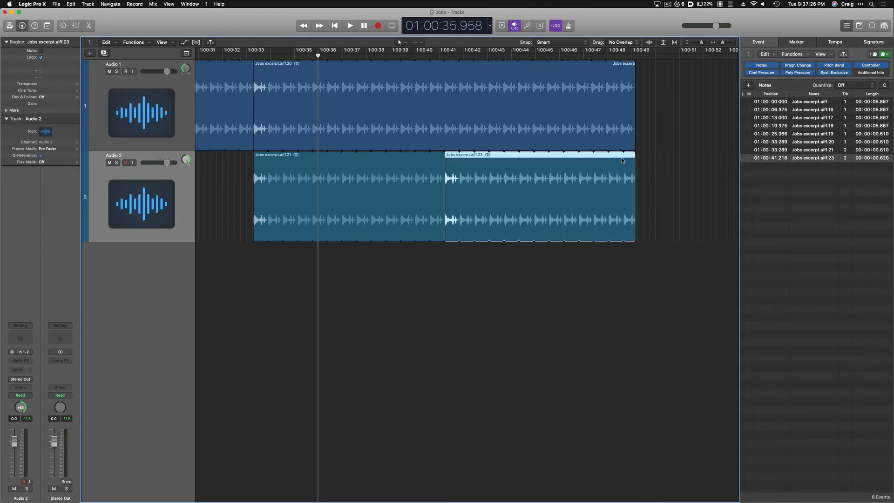
drag(635, 160, 641, 160)
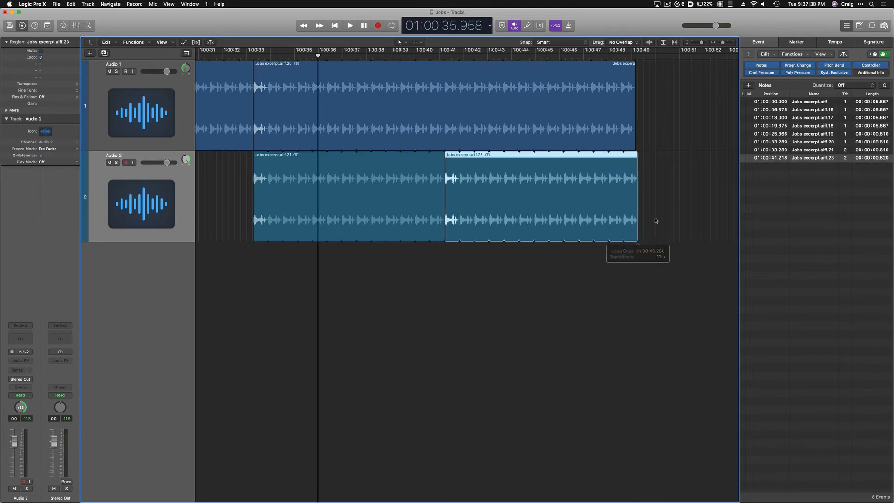
click(638, 279)
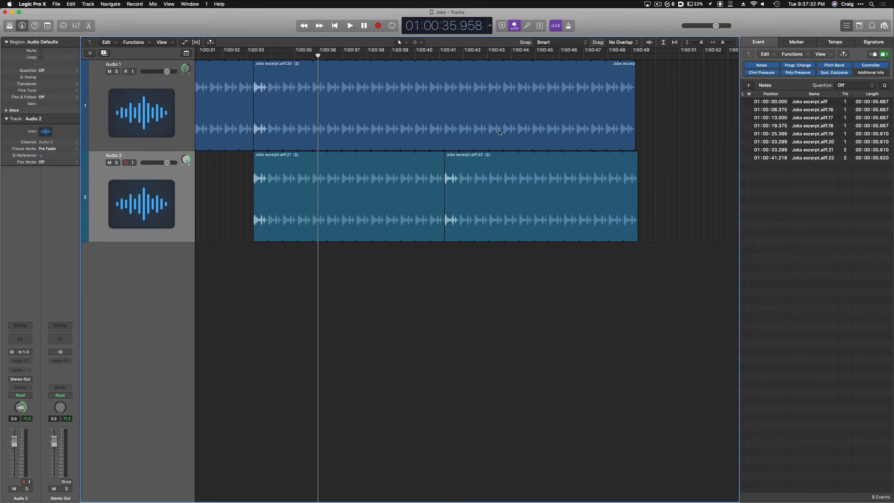
key(space)
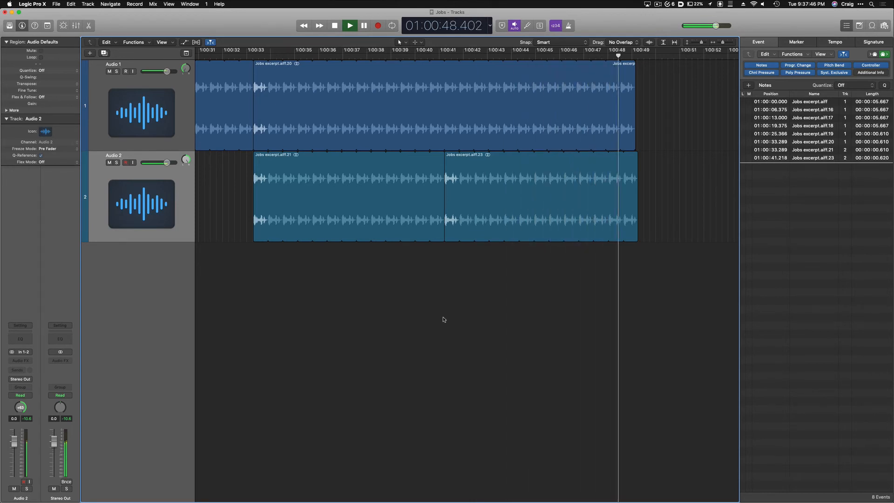
key(space)
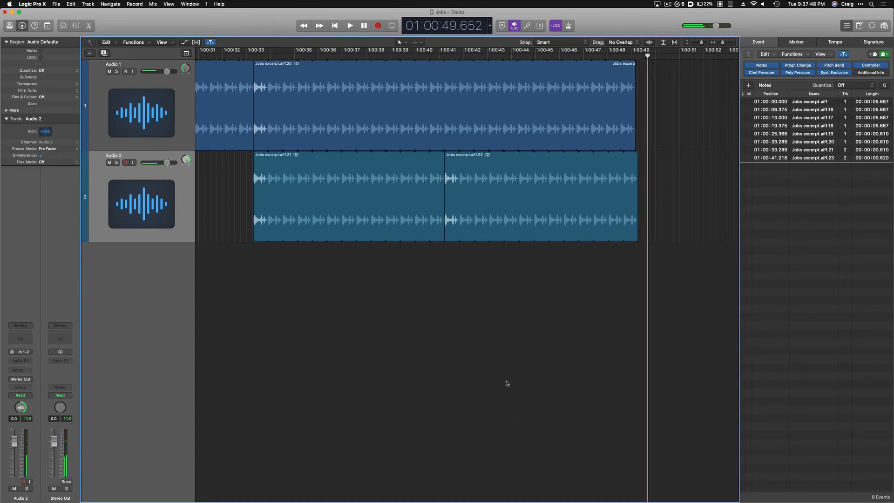
Extend the second looped region on Audio 1 to about 1:01:07.
scroll(506, 383, right, 3)
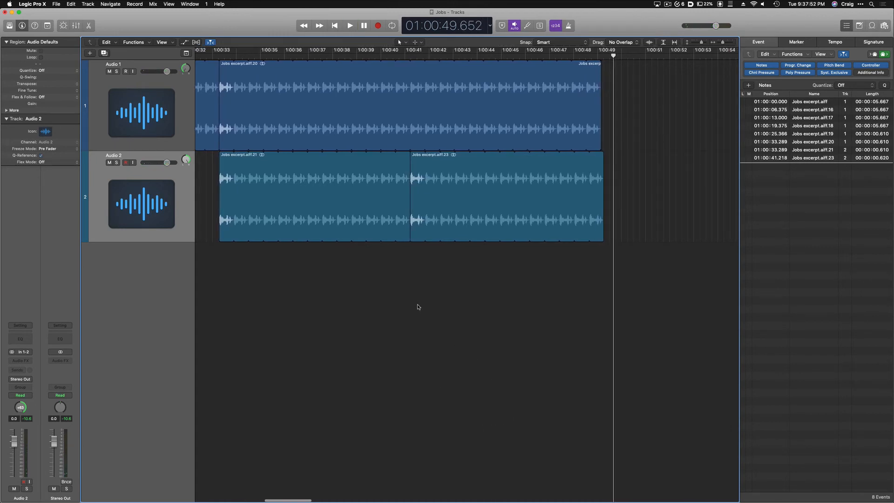
key(super+Left)
key(super+Left)
key(super+Left)
key(super+Left)
key(super+Left)
key(super+Right)
scroll(418, 307, right, 10)
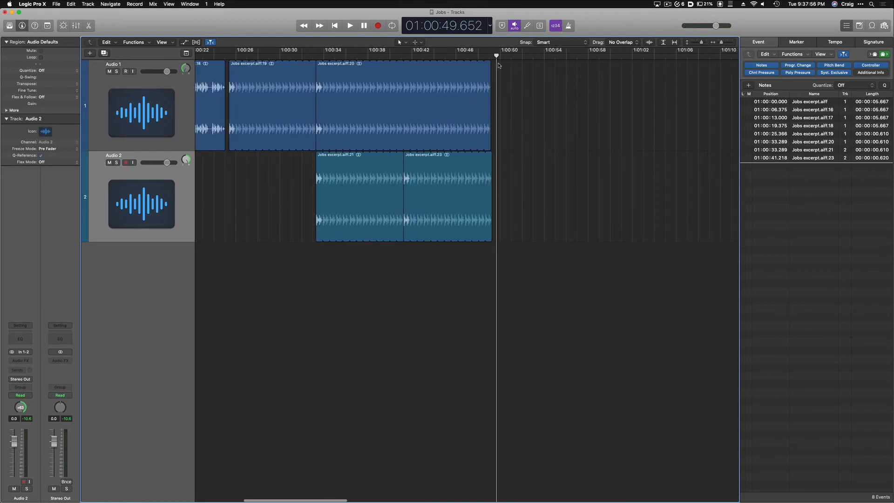
drag(492, 66, 692, 73)
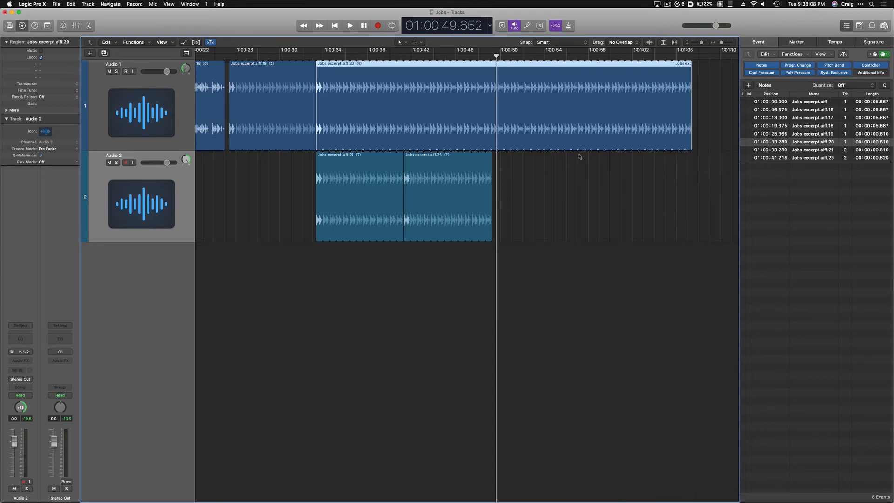
Extend the copied Audio 2 loop to about 1:01:08, just past the Audio 1 loop, and play both tracks from 01:00:49.652.
click(485, 162)
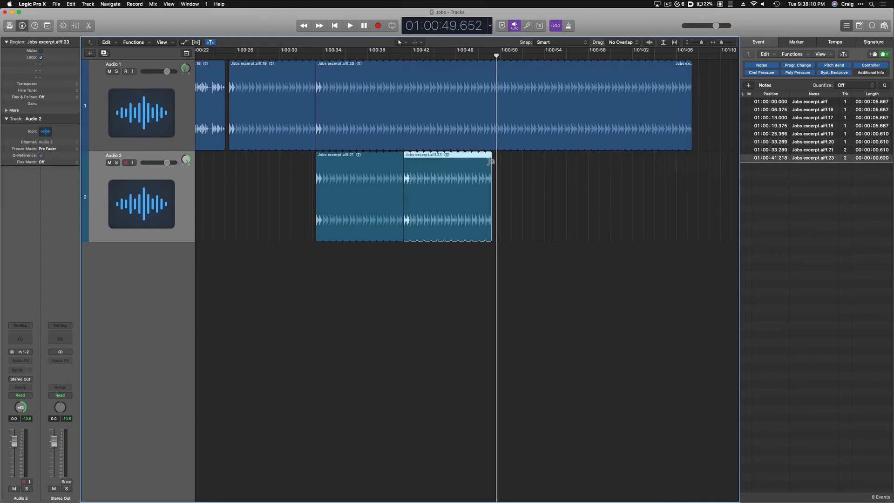
drag(486, 162, 697, 180)
drag(697, 180, 696, 180)
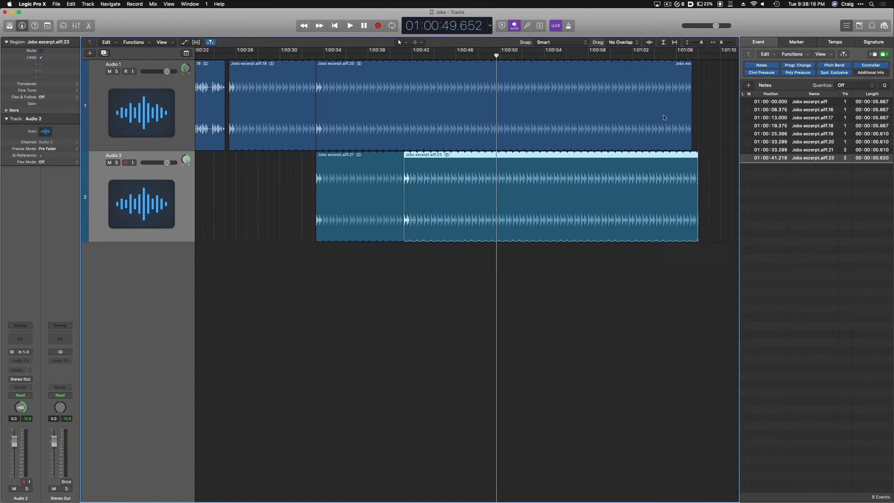
key(space)
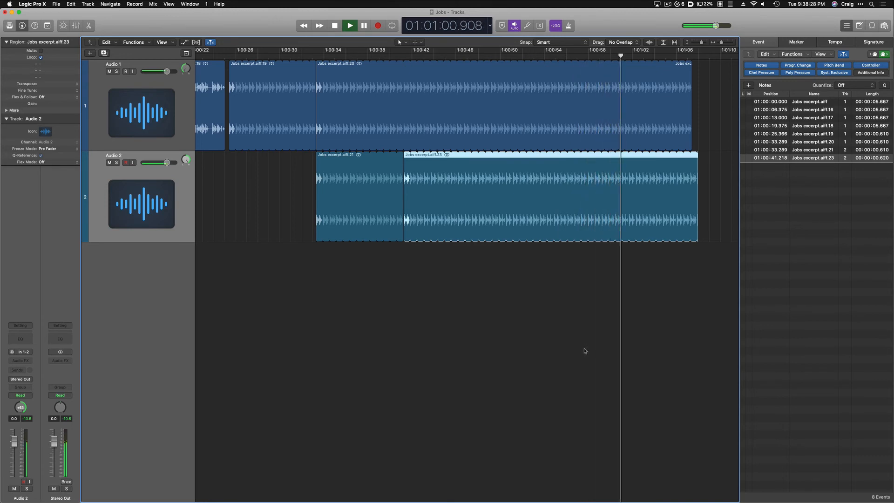
Stop playback at about 01:01:02.
key(space)
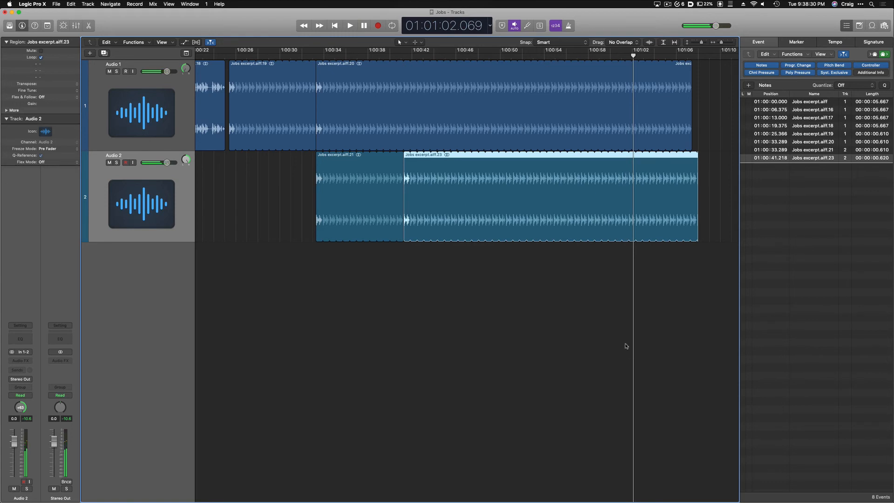
scroll(626, 346, right, 2)
scroll(626, 346, right, 5)
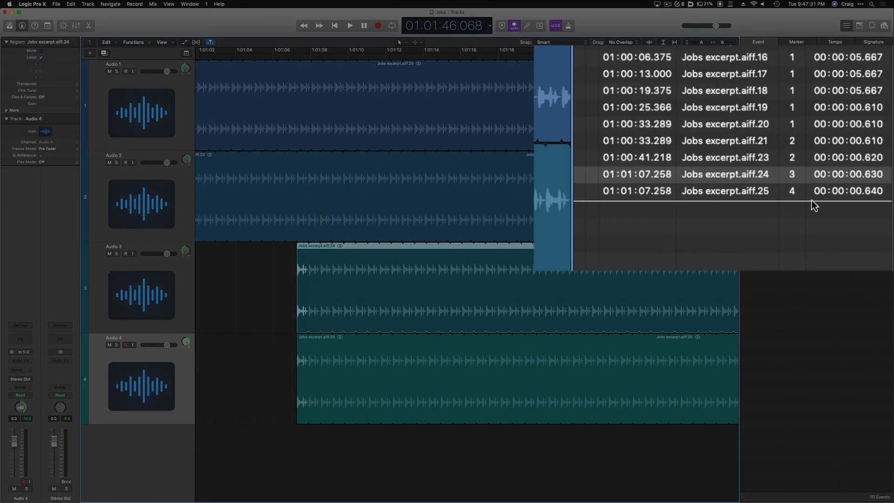
Check the loop lengths on Audio 3 and Audio 4, and play all four tracks from 01:01:46.068 past the loops' end.
click(873, 181)
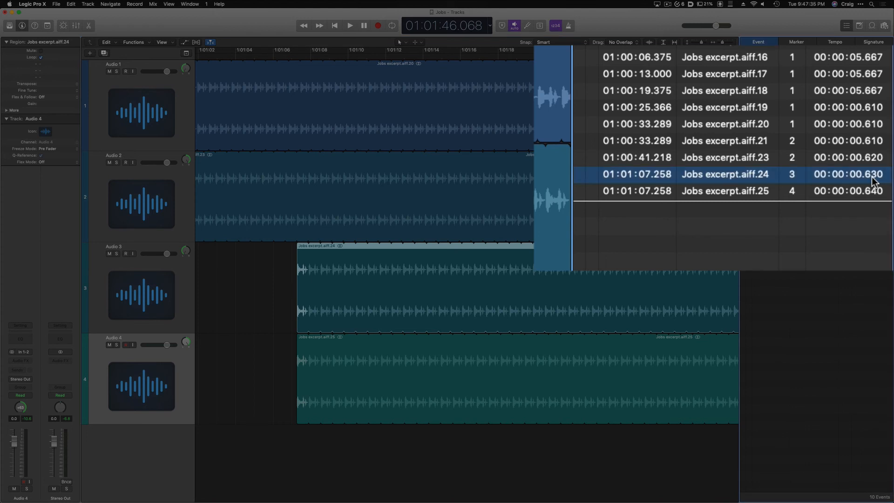
click(306, 345)
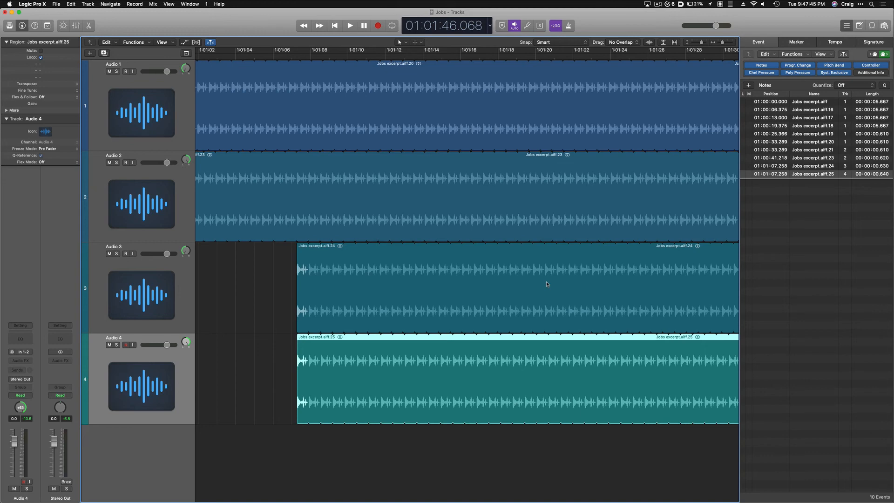
scroll(546, 281, right, 10)
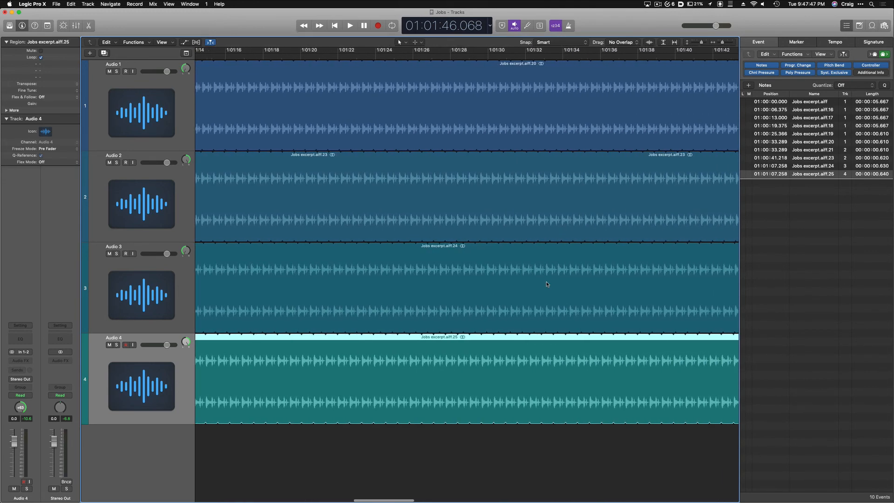
scroll(547, 281, right, 15)
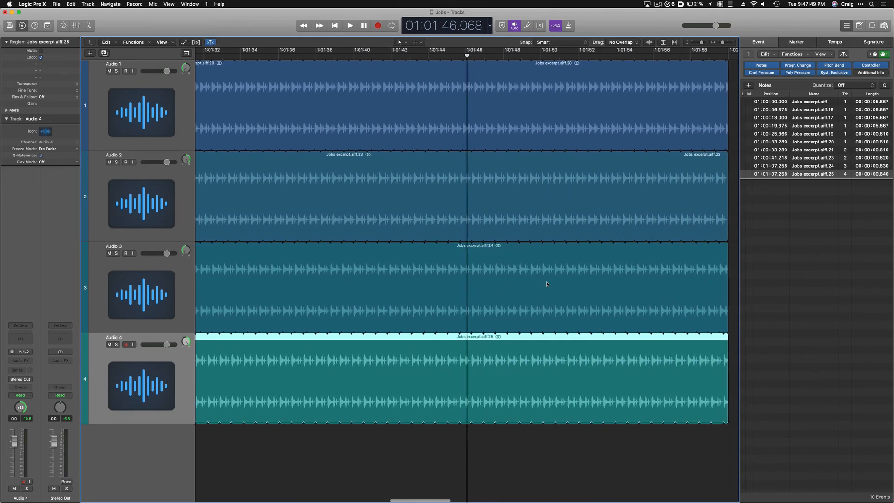
scroll(546, 284, right, 1)
key(space)
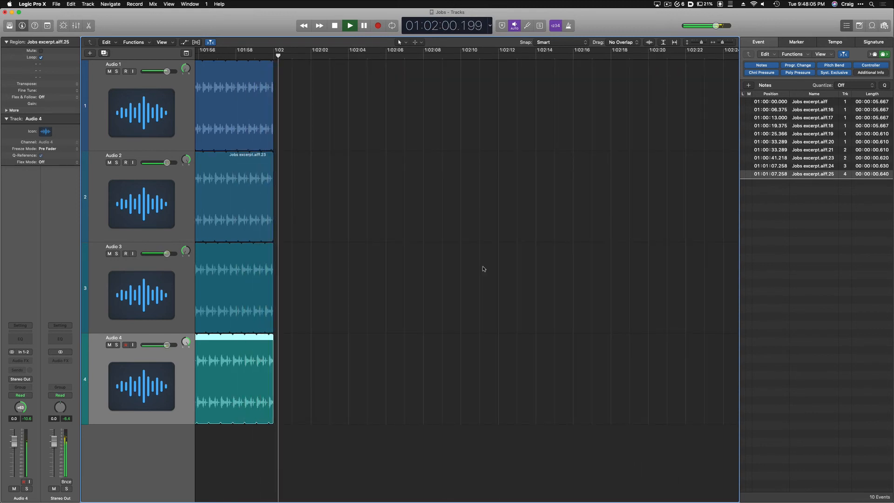
key(space)
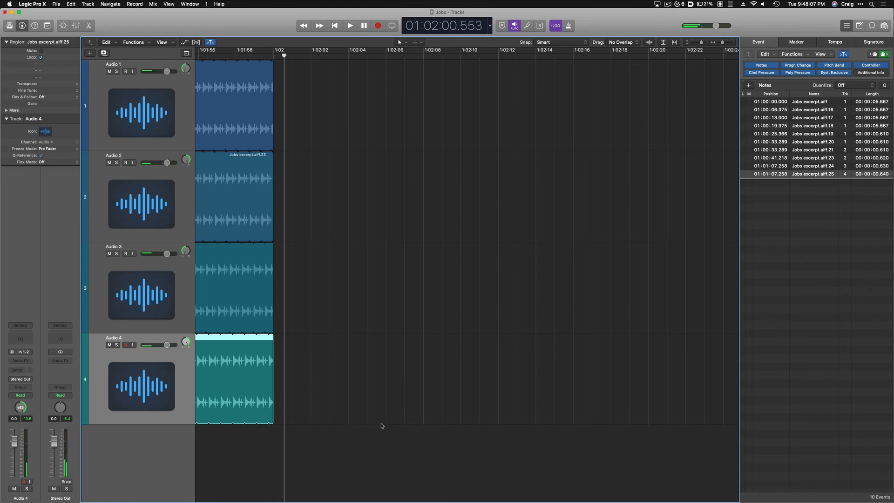
Extend the last looped regions on Audio 1 and Audio 2 to 01:02:30.000.
scroll(381, 426, left, 5)
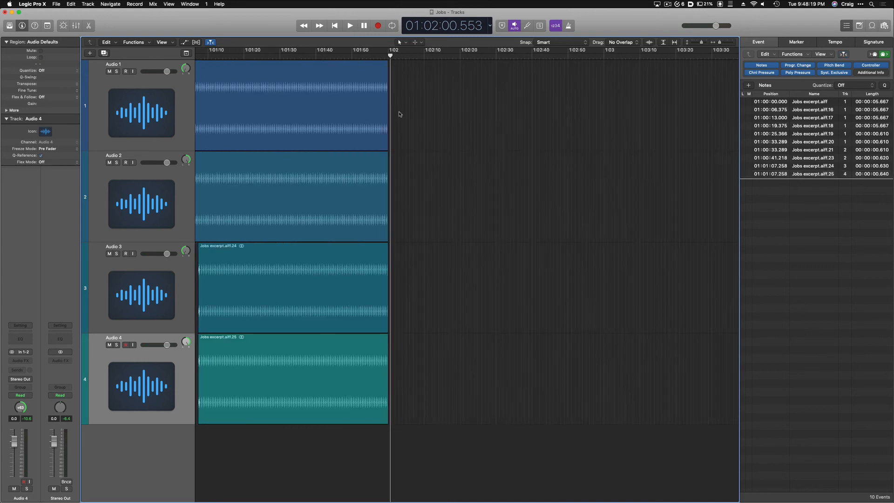
scroll(400, 115, up, 5)
scroll(399, 114, up, 2)
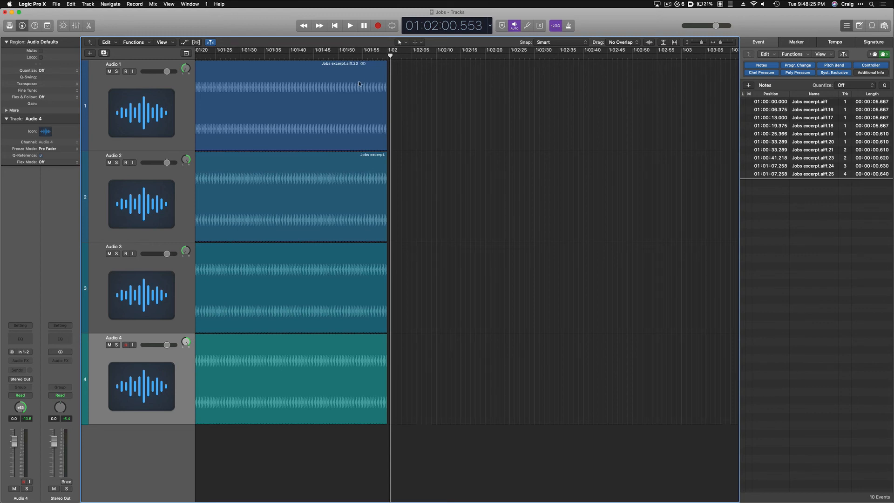
click(376, 70)
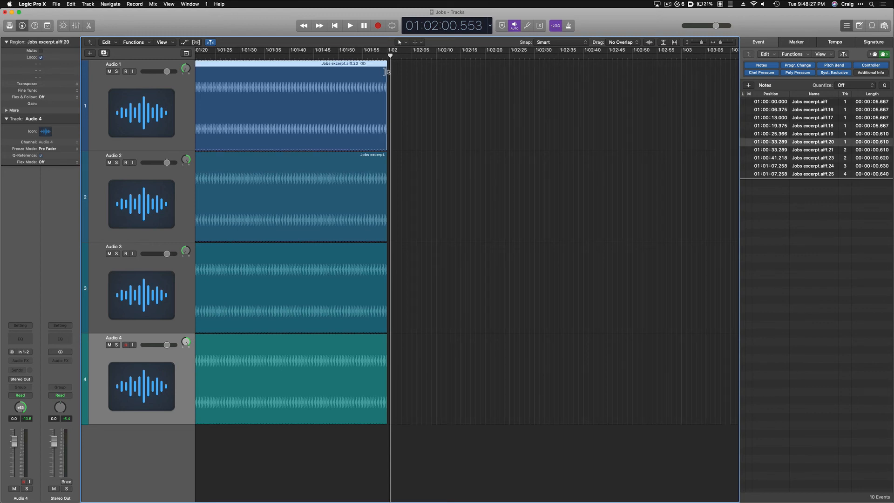
drag(386, 72, 535, 79)
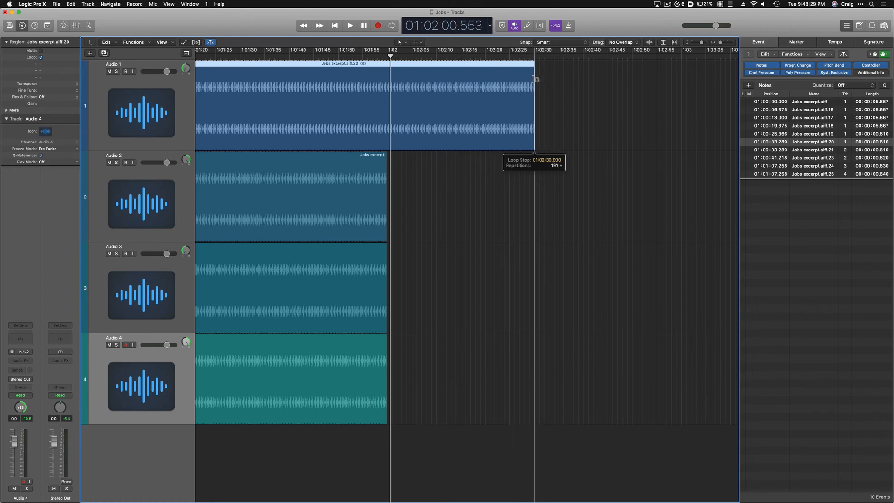
click(380, 163)
drag(383, 164, 533, 168)
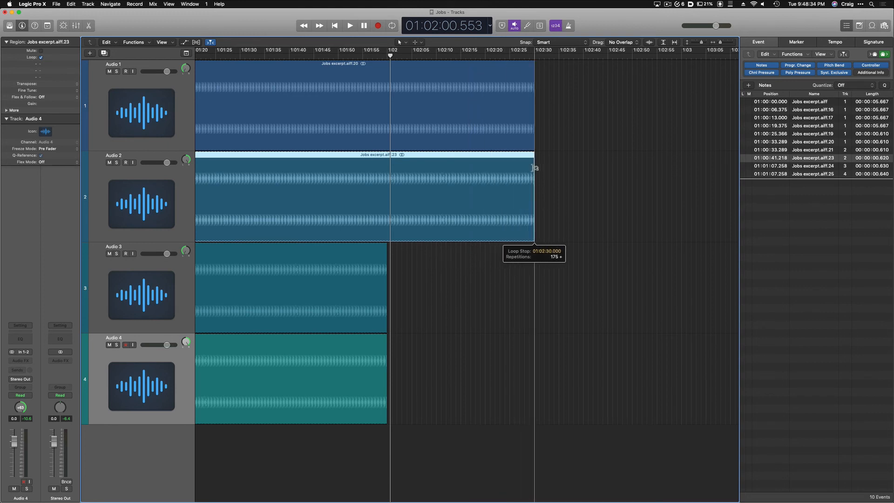
Extend the Audio 3 and Audio 4 loops to 01:02:30, level with the two tracks above.
click(381, 254)
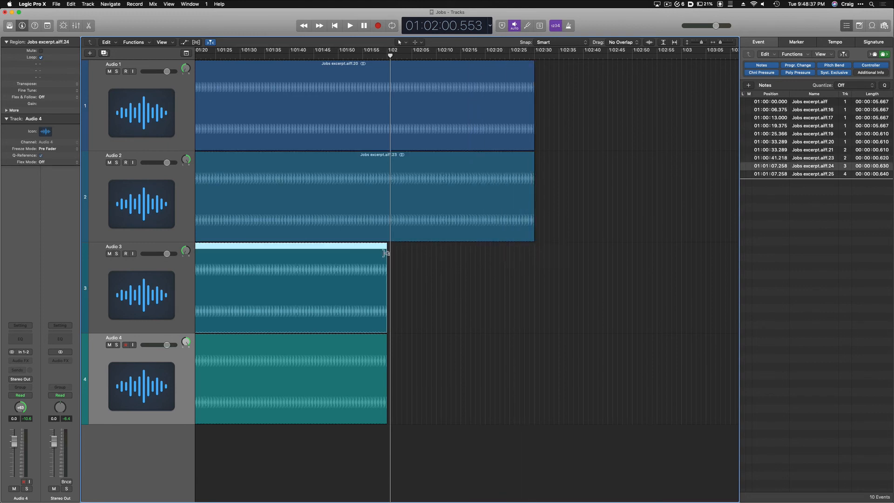
drag(386, 253, 532, 267)
click(384, 344)
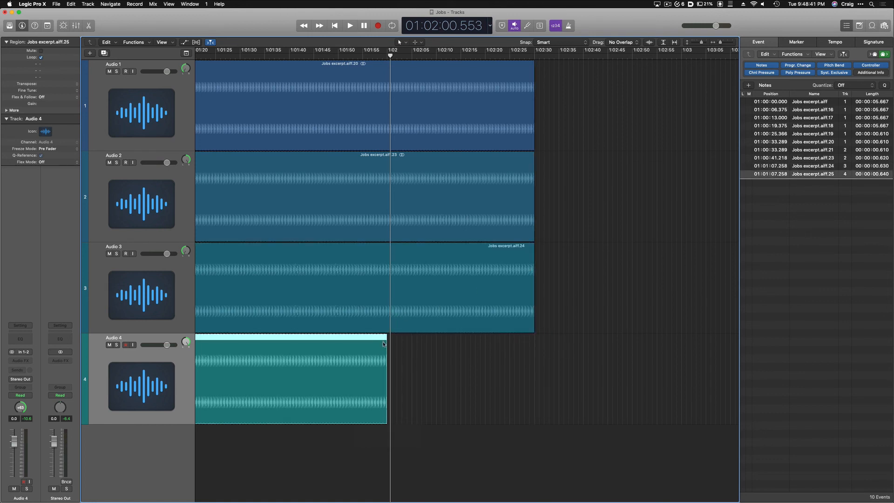
drag(386, 344, 532, 353)
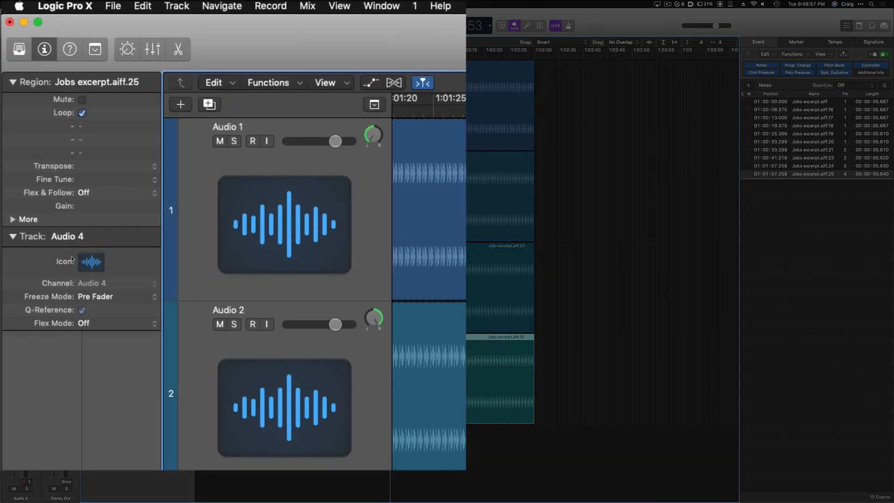
Show the Stereo Out track and track automation, with Volume as the Stereo Out automation parameter.
click(177, 6)
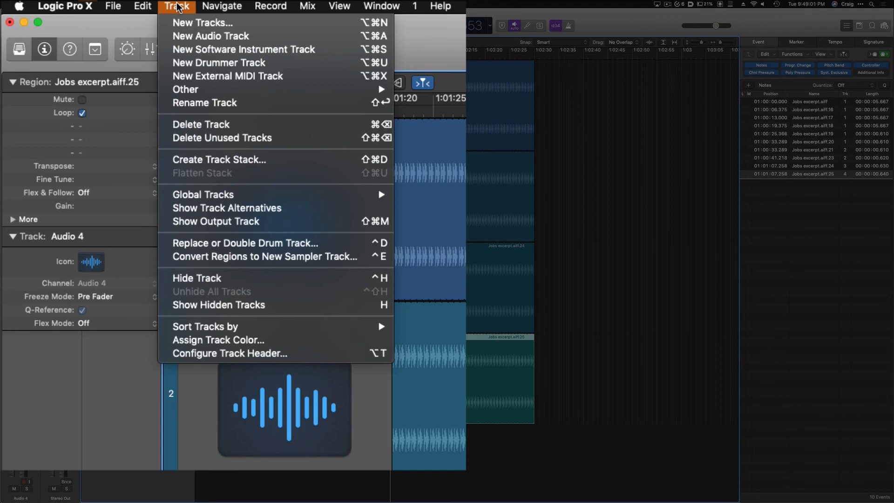
click(245, 219)
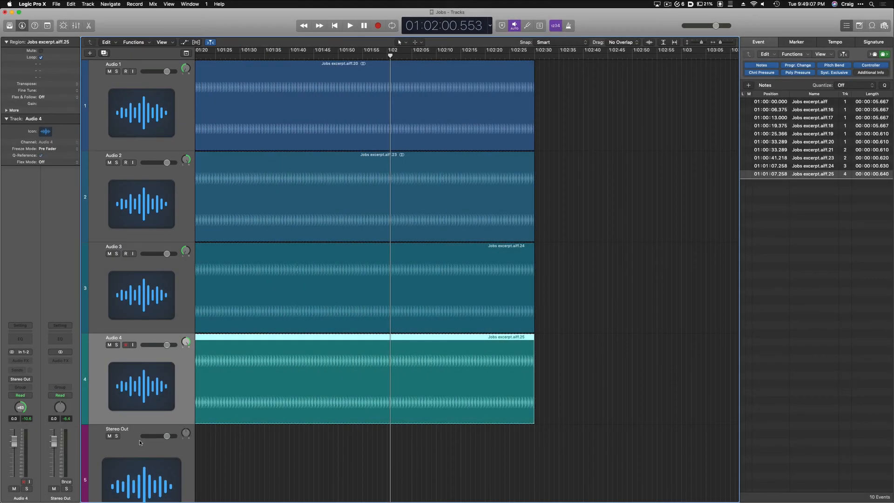
scroll(147, 448, down, 3)
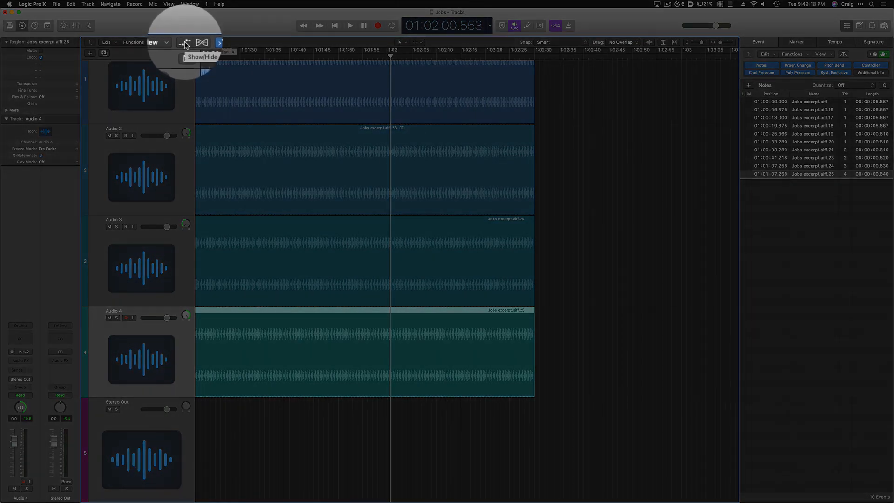
click(185, 43)
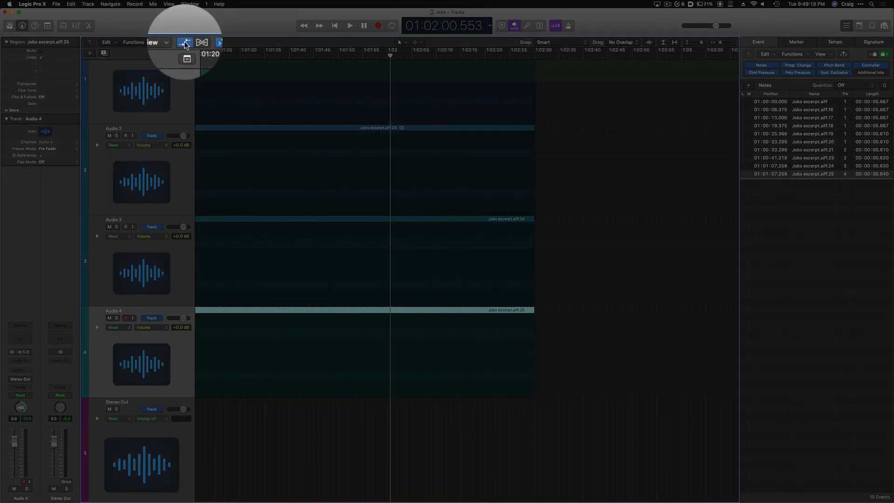
click(149, 418)
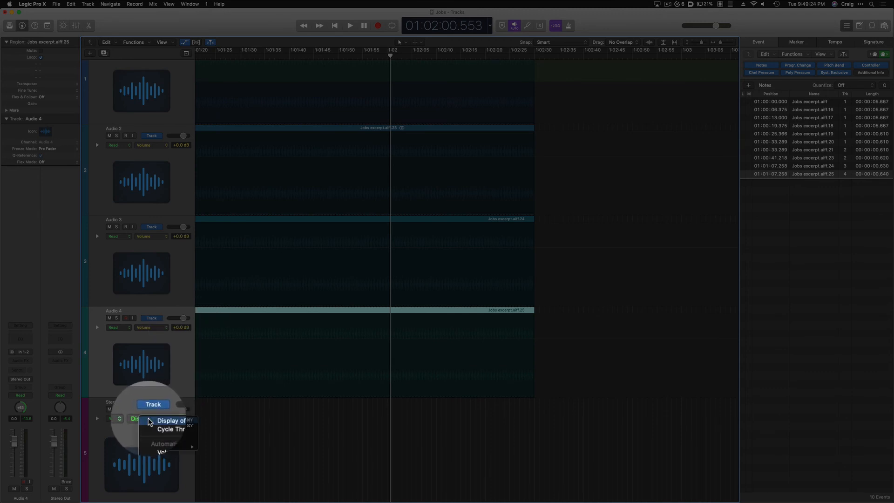
click(155, 442)
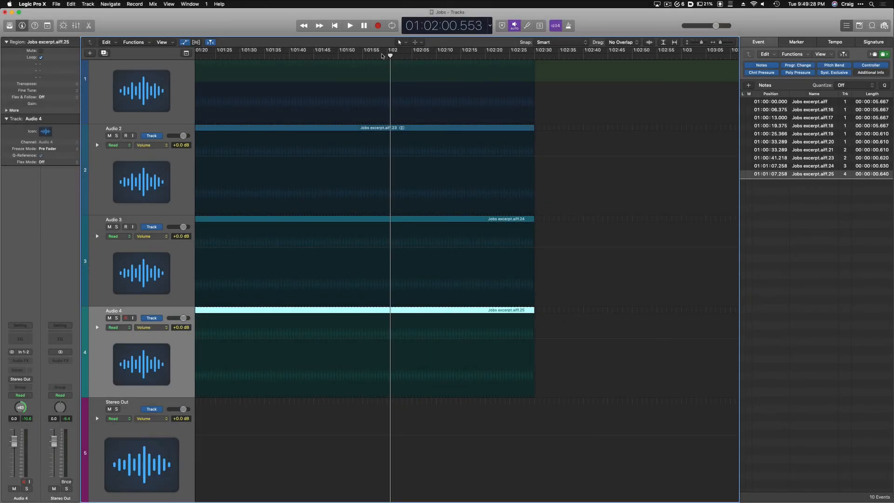
Draw a Stereo Out volume fade-out from +0.0 dB at 01:02:00.000 to silence at the loops' end, about 01:02:30.
drag(391, 55, 387, 55)
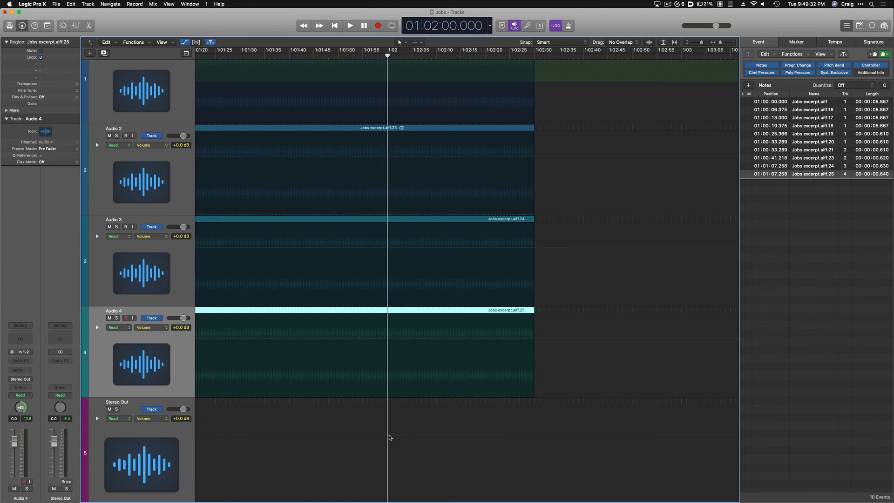
click(389, 437)
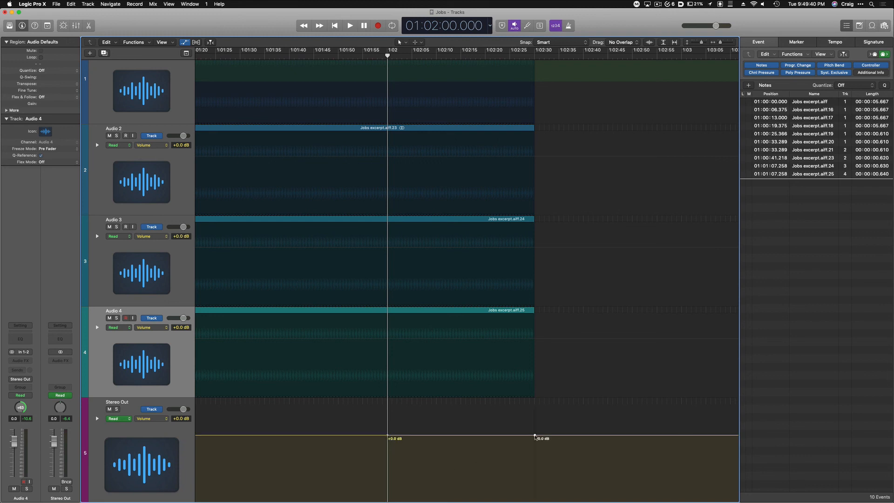
drag(535, 436, 535, 502)
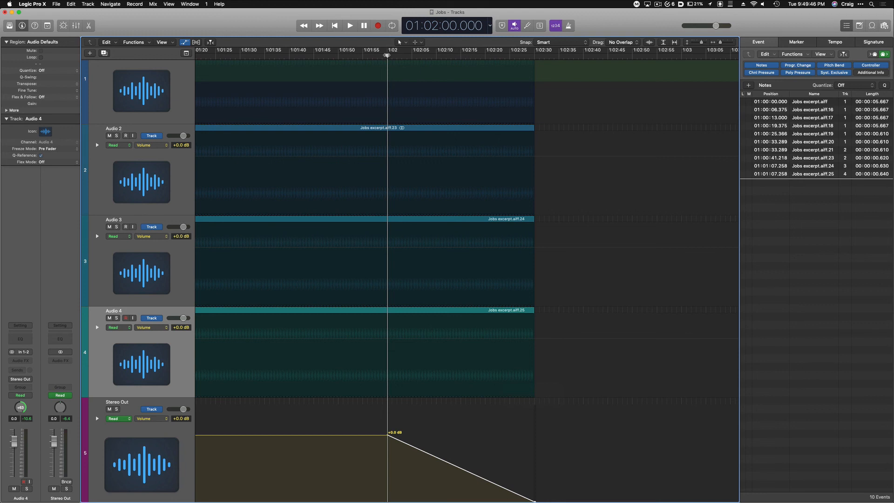
Play the start of the fade-out from 01:02:00.000, and its last few seconds past the loops' end.
key(space)
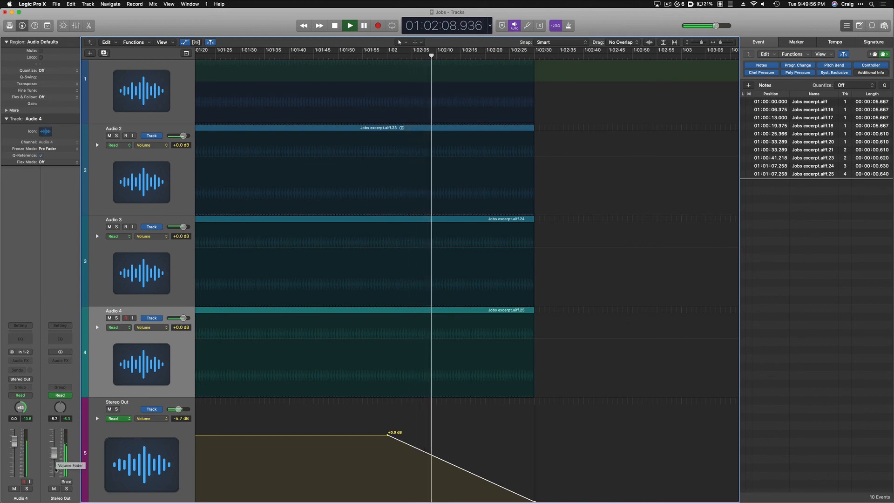
key(space)
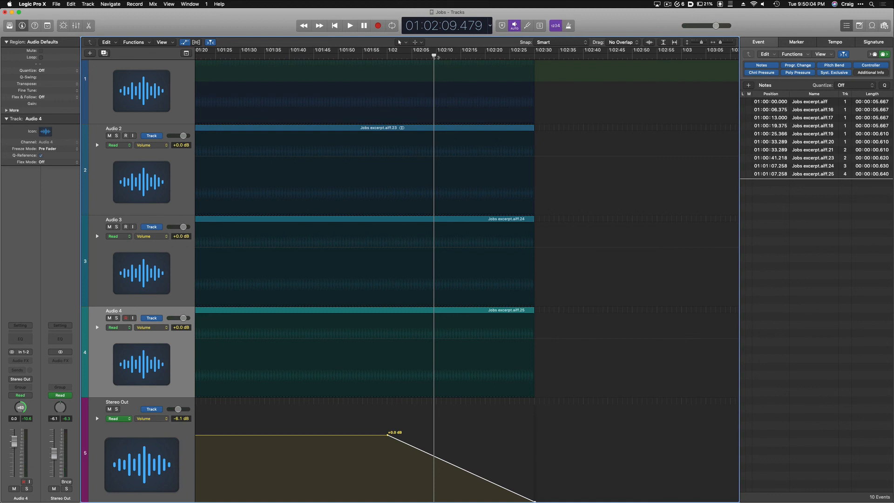
drag(434, 56, 523, 58)
key(space)
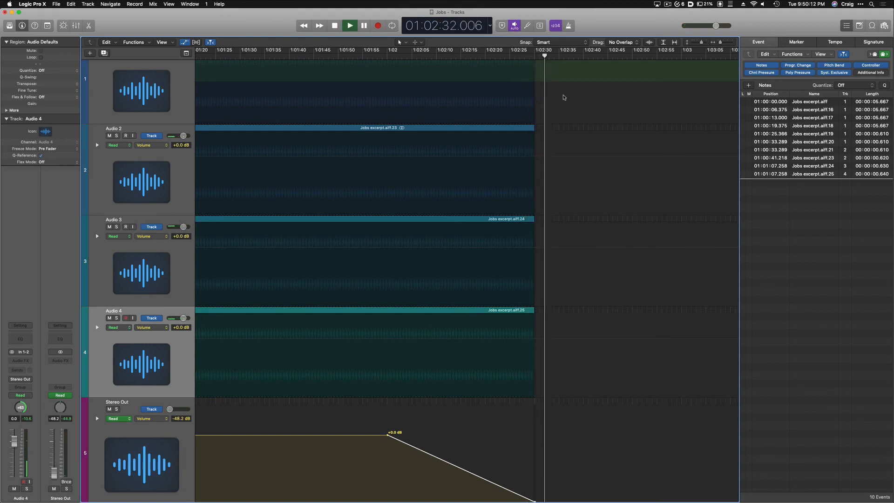
key(space)
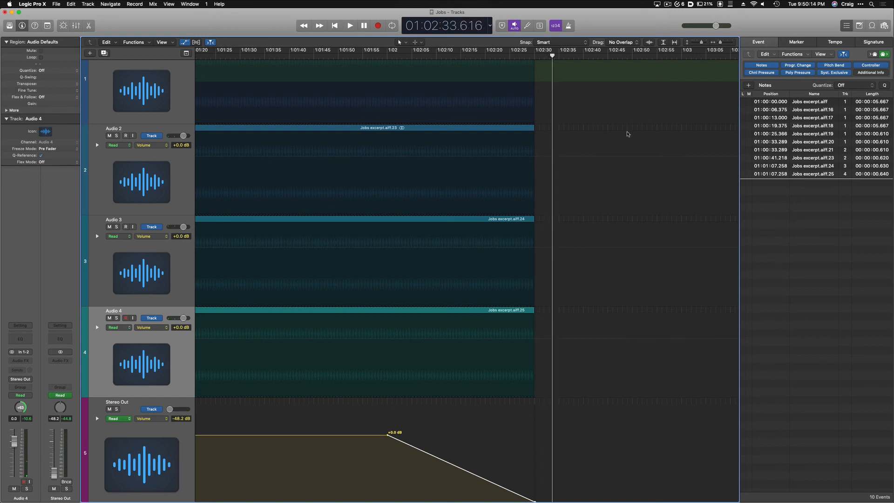
Move the project end marker to the loops' end at about 01:02:30 and play from 01:02:26.648 to the end.
scroll(635, 138, right, 10)
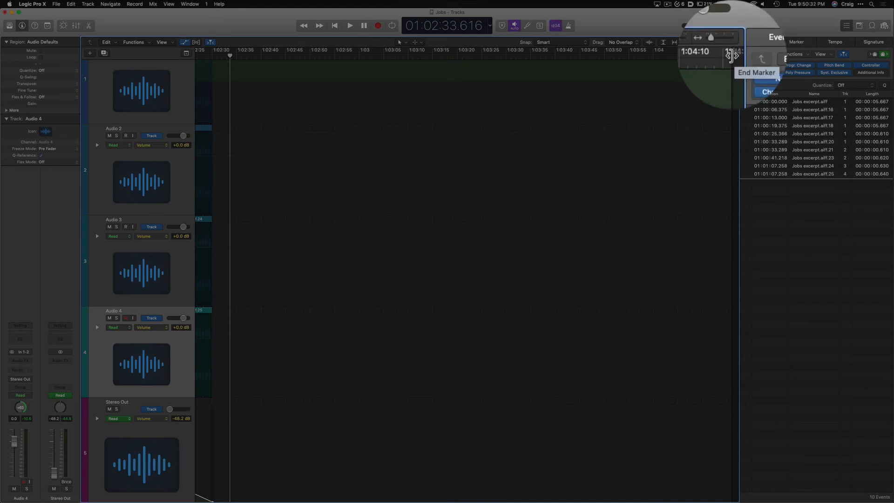
drag(733, 58, 214, 115)
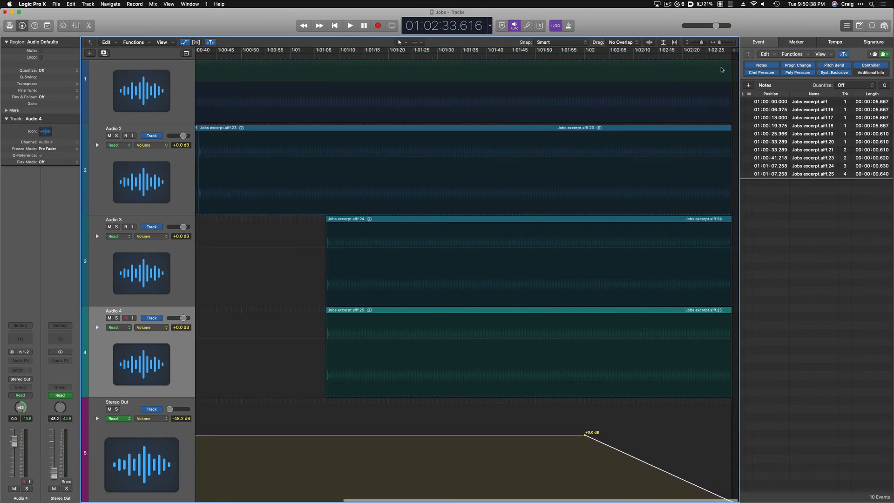
click(715, 54)
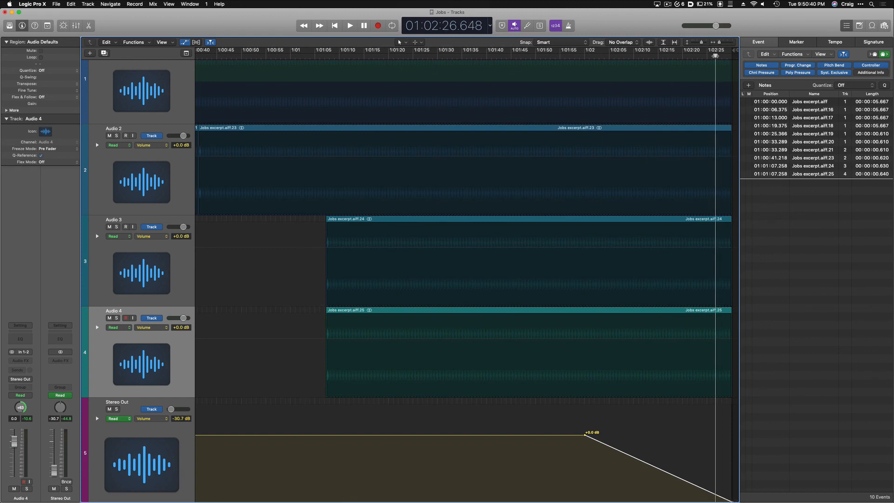
key(space)
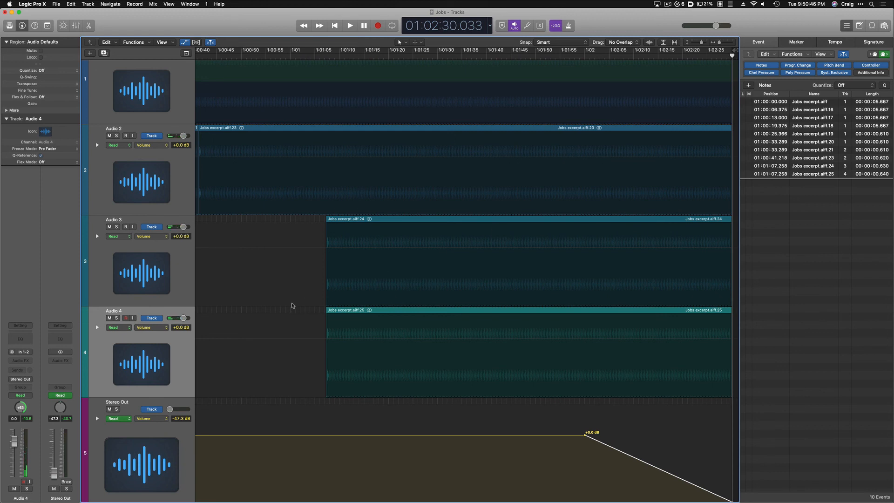
Hide the track automation and fit the whole arrangement from 1:00:00 to the project end in view.
scroll(254, 315, left, 15)
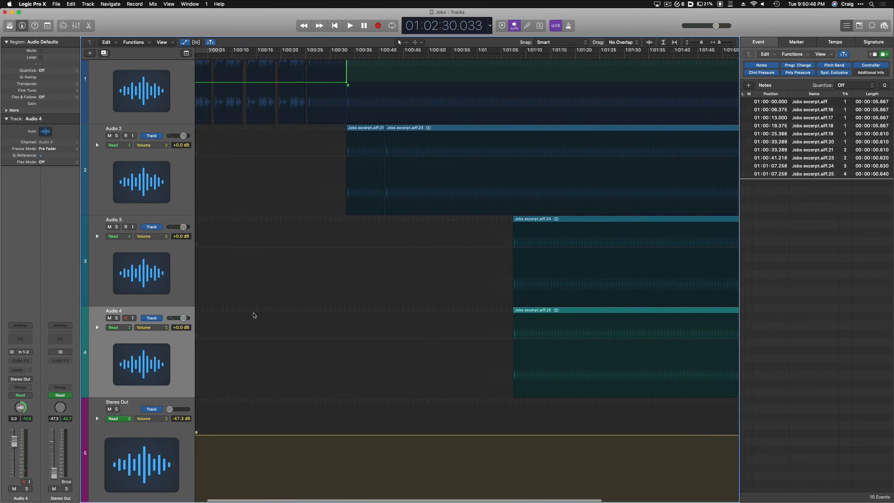
click(186, 42)
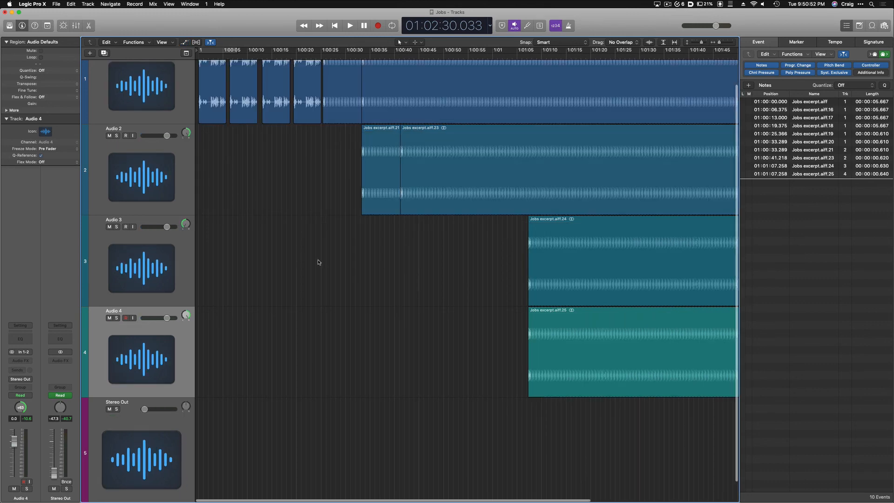
key(super+Left)
key(super+Left)
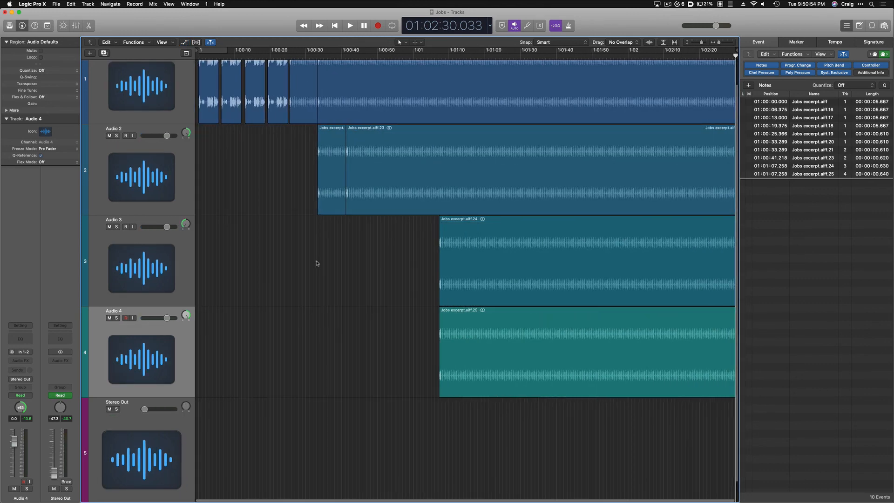
scroll(272, 193, up, 2)
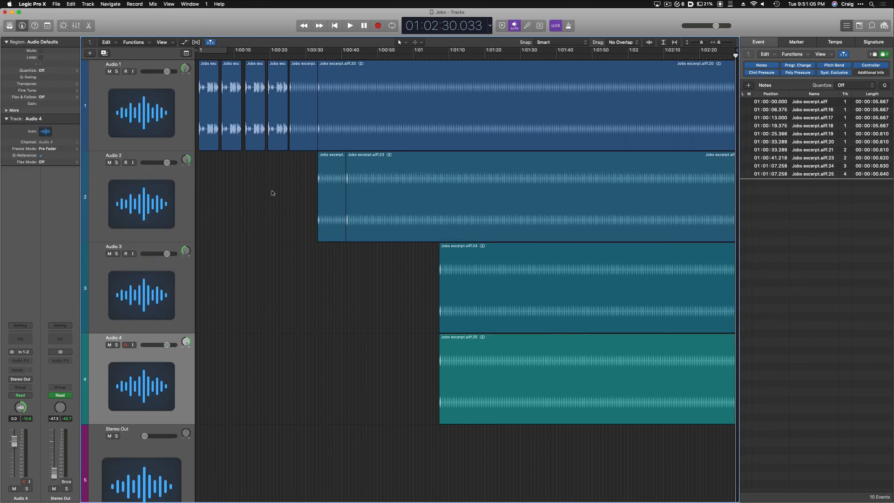